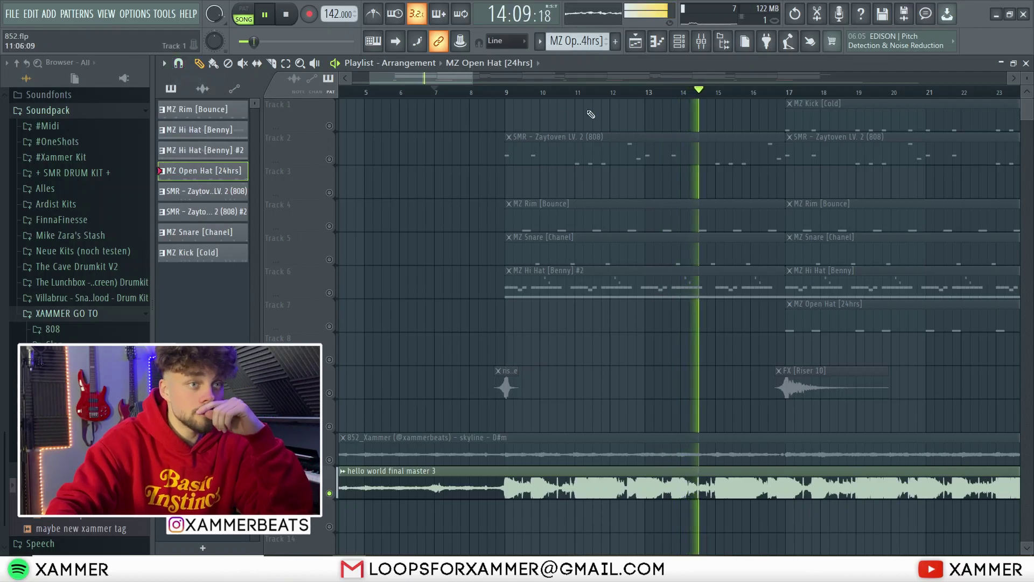
Step: Look over the arrangement while the reference master plays through the drop, and stop playback
{"action": "scroll", "coordinate": [404, 297], "scroll_direction": "down", "scroll_amount": 3}
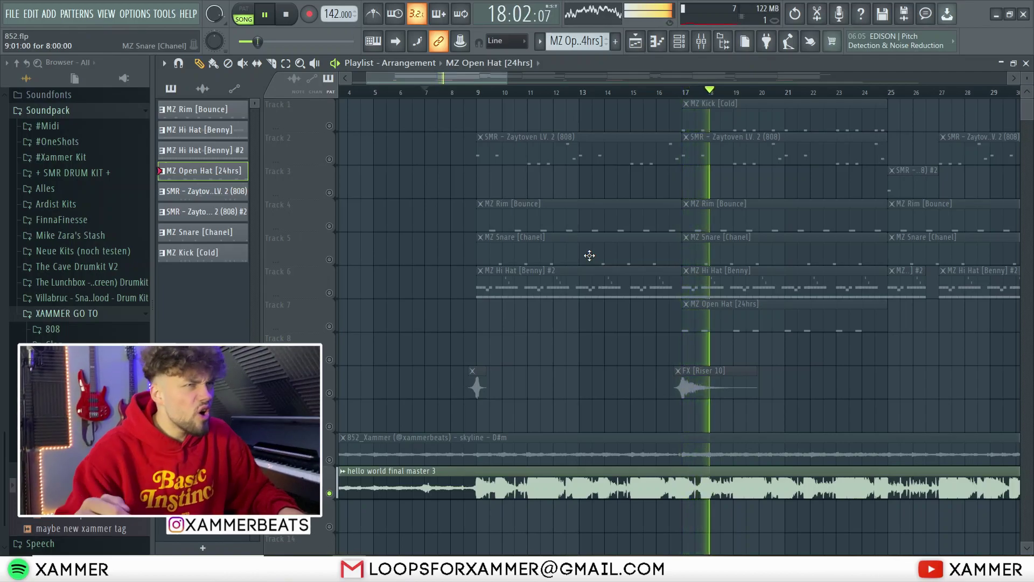
{"action": "scroll", "coordinate": [581, 257], "scroll_direction": "down", "scroll_amount": 2}
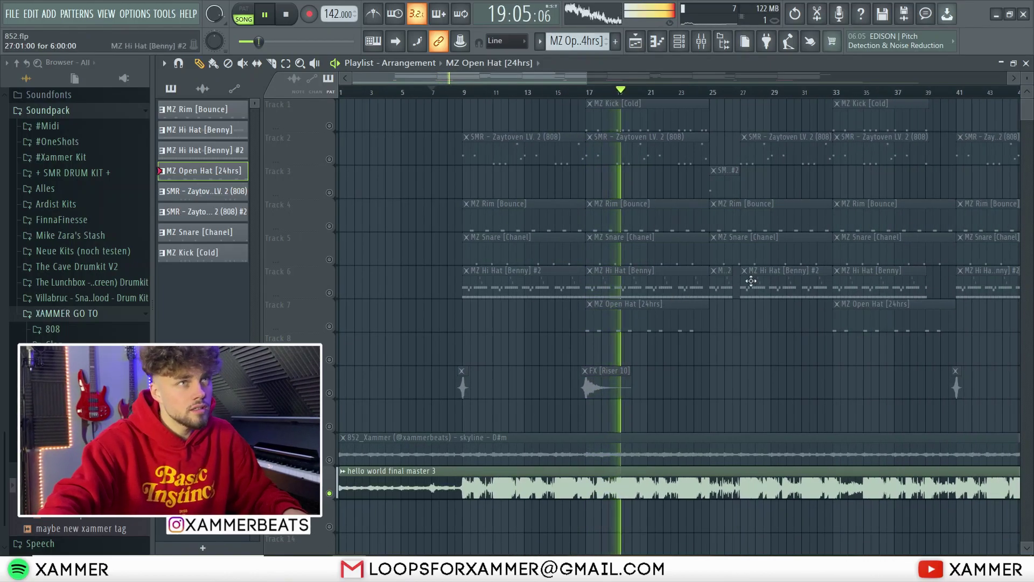
{"action": "scroll", "coordinate": [758, 277], "scroll_direction": "up", "scroll_amount": 1}
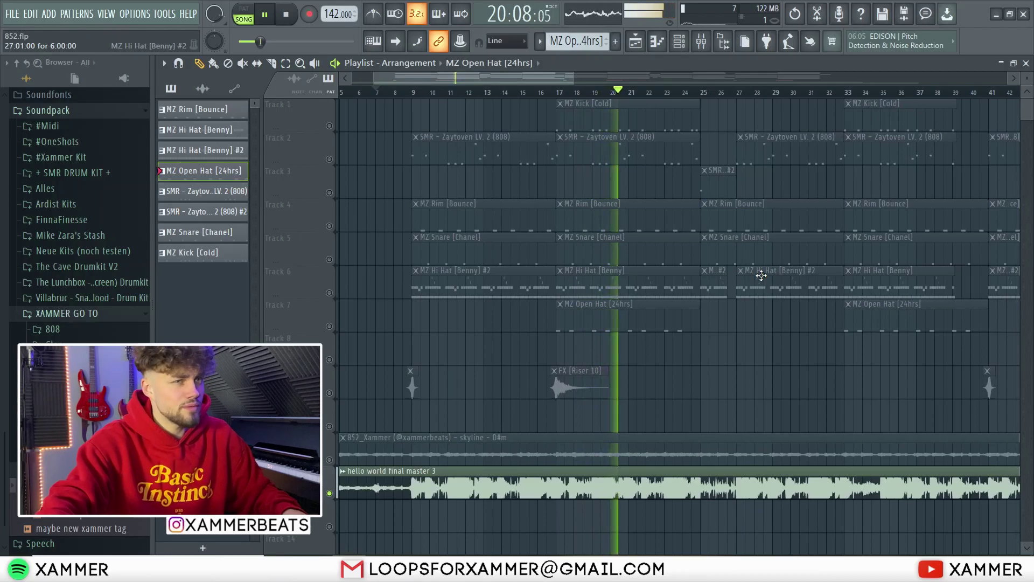
{"action": "key", "text": "space"}
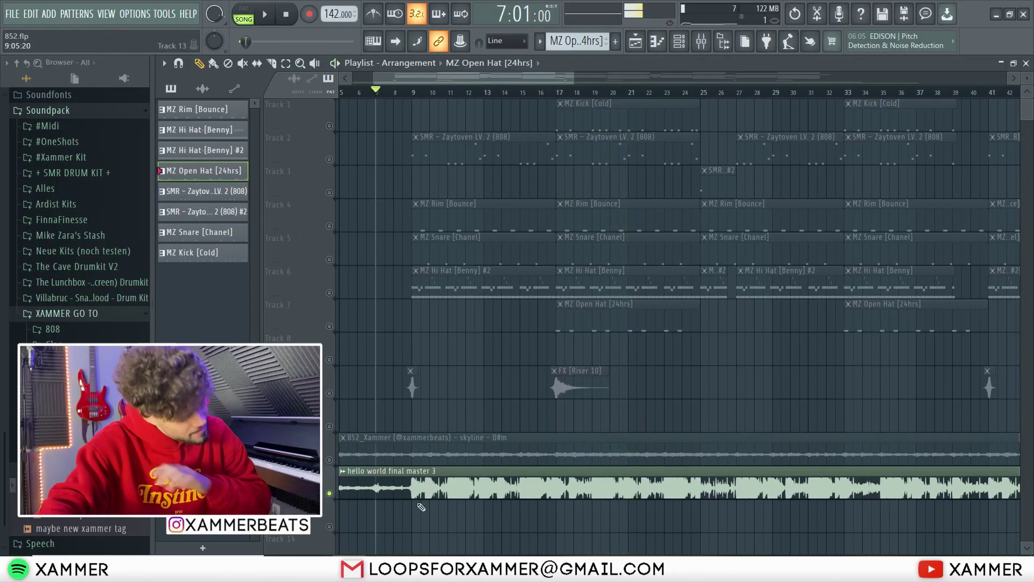
Step: Unsolo the "hello world final master 3" track, mute it, and return the playhead to bar 1
{"action": "right_click", "coordinate": [331, 493]}
{"action": "left_click", "coordinate": [332, 493]}
{"action": "scroll", "coordinate": [458, 371], "scroll_direction": "down", "scroll_amount": 5}
{"action": "scroll", "coordinate": [408, 344], "scroll_direction": "up", "scroll_amount": 4}
{"action": "left_click_drag", "start_coordinate": [377, 92], "coordinate": [189, 127]}
{"action": "left_click", "coordinate": [661, 318]}
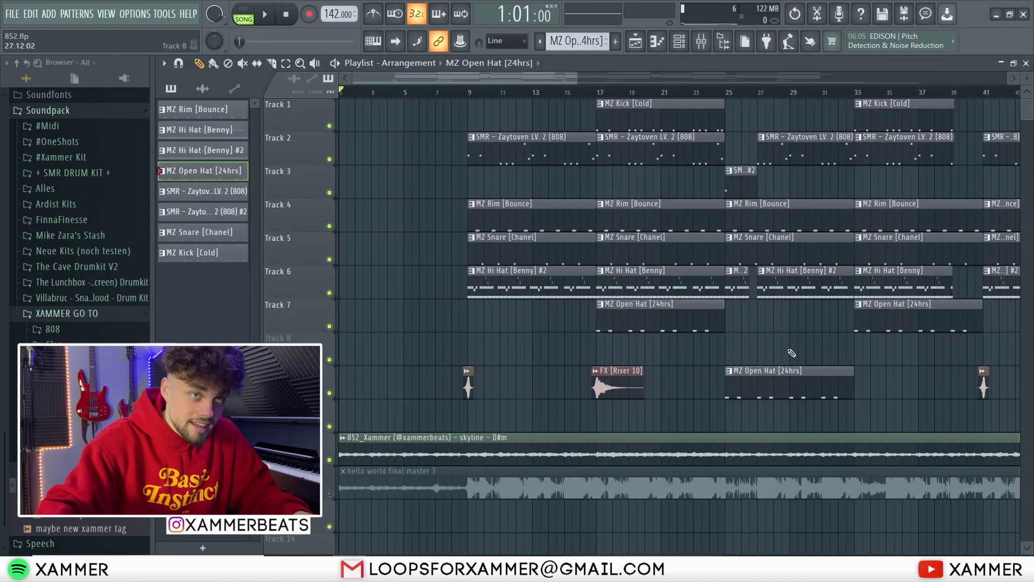
{"action": "scroll", "coordinate": [786, 377], "scroll_direction": "up", "scroll_amount": 3}
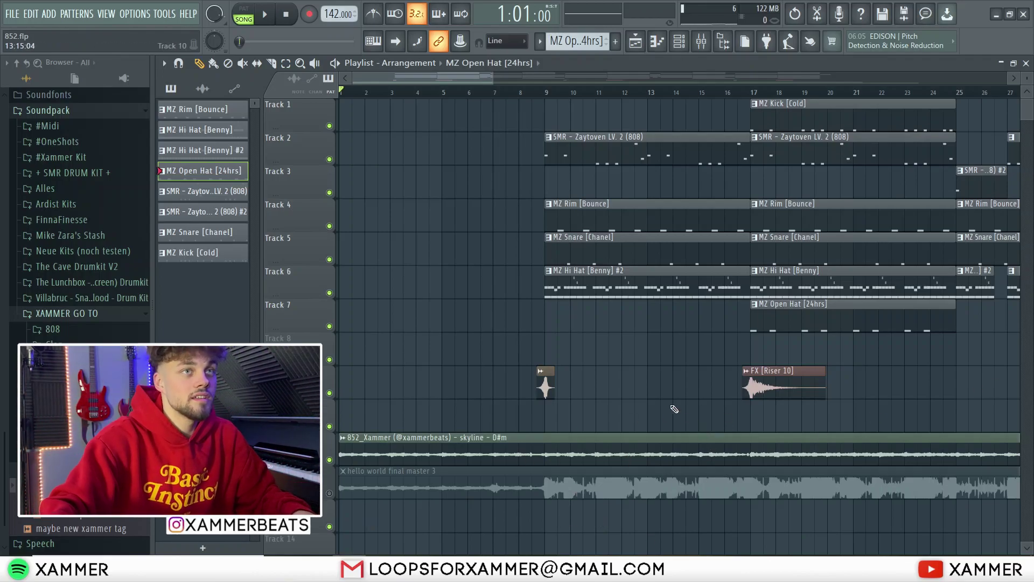
{"action": "left_click_drag", "start_coordinate": [423, 435], "coordinate": [641, 344]}
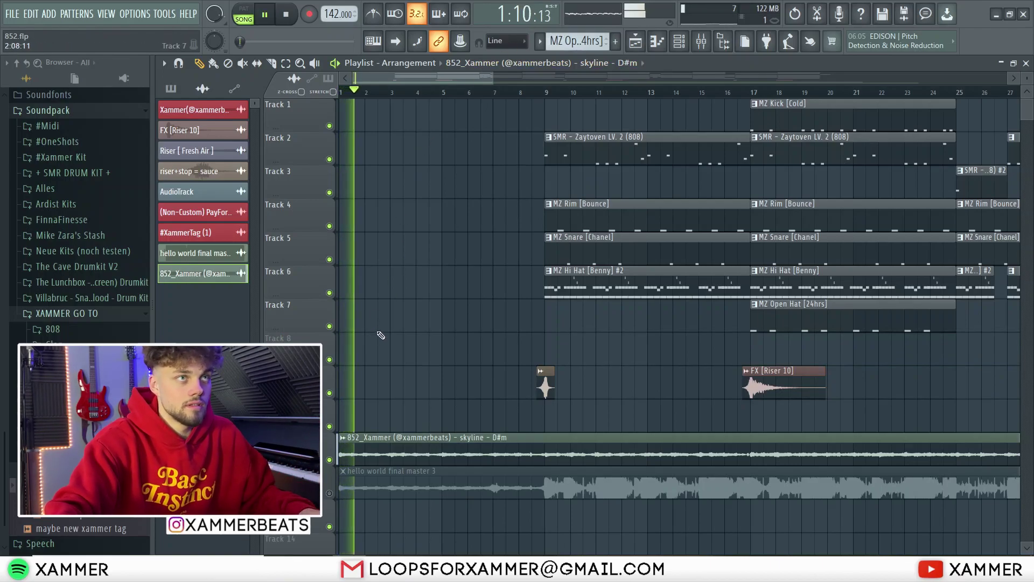
{"action": "left_click", "coordinate": [647, 288]}
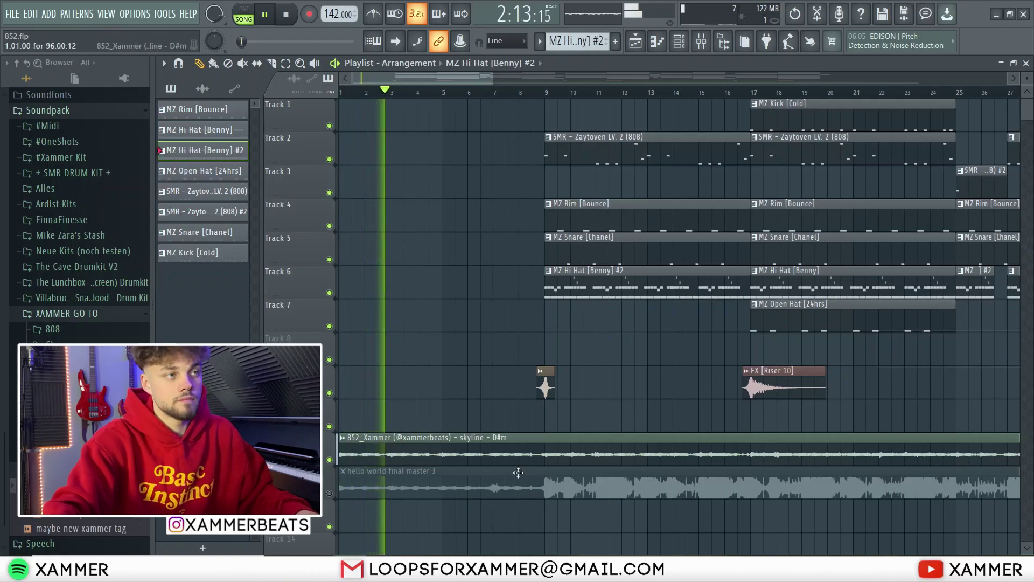
{"action": "key", "text": "space"}
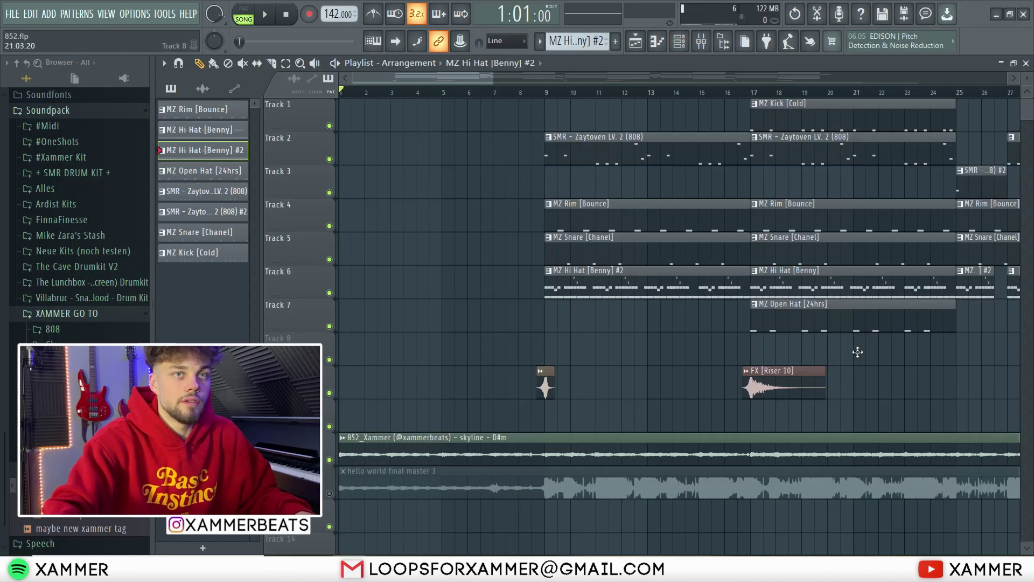
Step: Mark the section from bar 9 to bar 25 on the timeline, and clear the selection with the playhead at bar 9
{"action": "scroll", "coordinate": [579, 179], "scroll_direction": "down", "scroll_amount": 1}
{"action": "left_click_drag", "start_coordinate": [506, 93], "coordinate": [834, 81]}
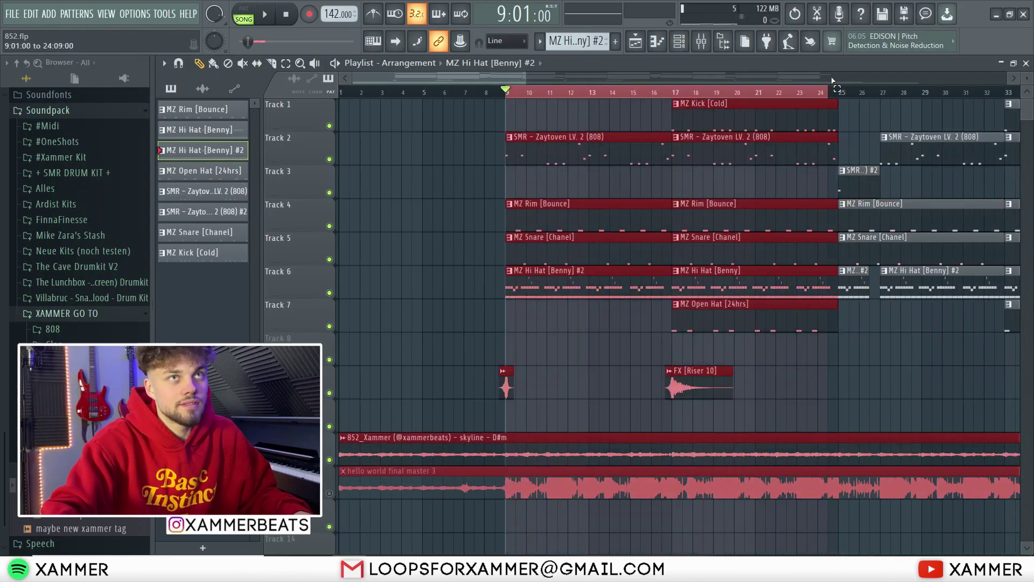
{"action": "left_click", "coordinate": [798, 330]}
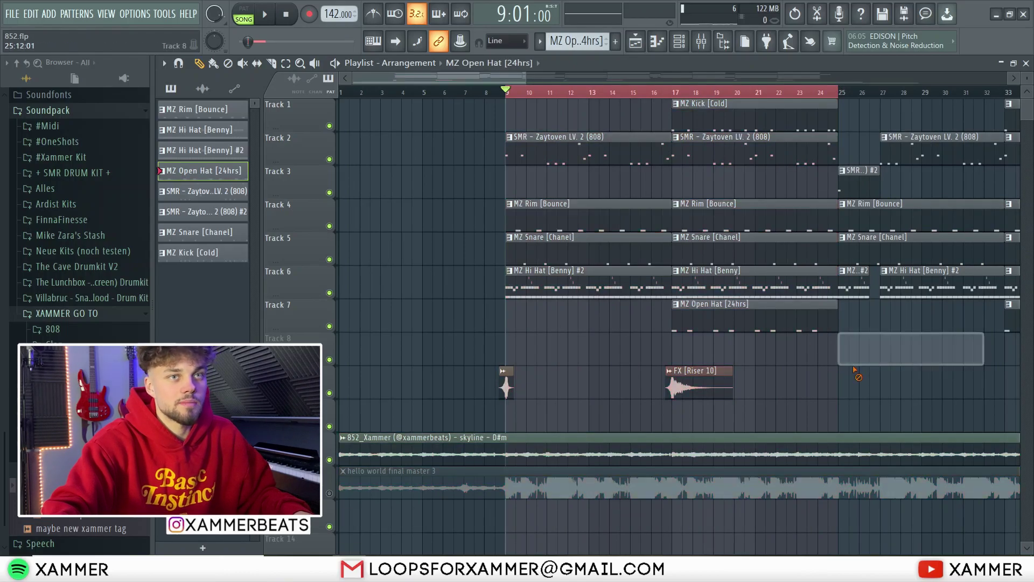
{"action": "left_click", "coordinate": [531, 93], "text": "ctrl"}
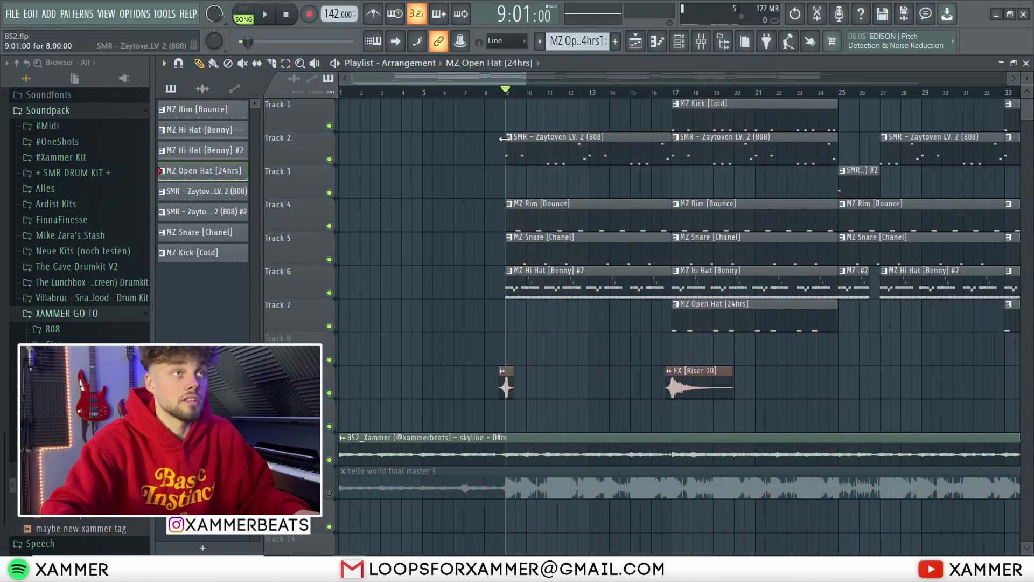
Step: Mute the hi-hat track (Track 6) and the 808 track (Track 2) in the playlist
{"action": "scroll", "coordinate": [544, 180], "scroll_direction": "up", "scroll_amount": 4}
{"action": "scroll", "coordinate": [554, 174], "scroll_direction": "down", "scroll_amount": 2}
{"action": "scroll", "coordinate": [564, 164], "scroll_direction": "down", "scroll_amount": 5}
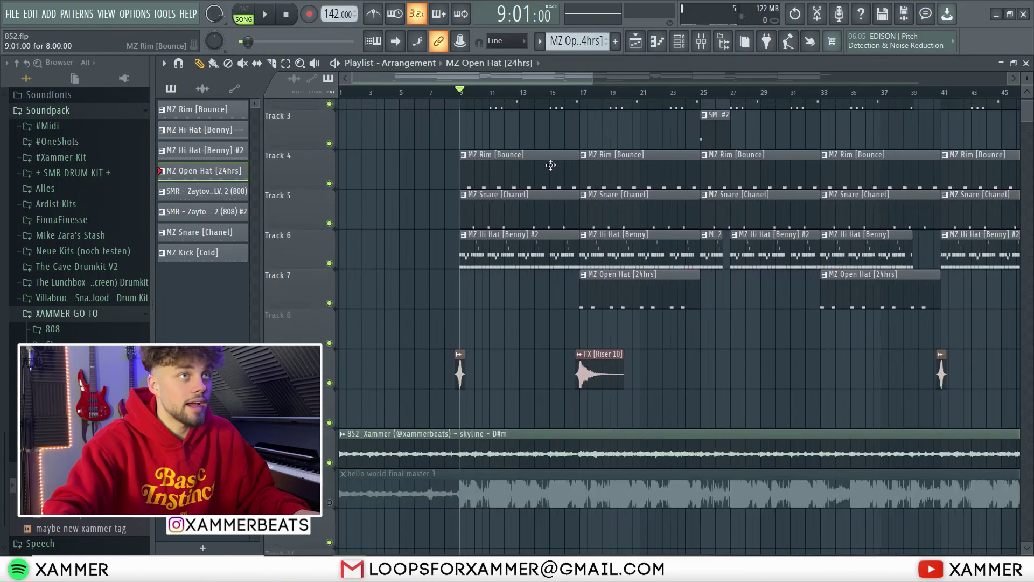
{"action": "scroll", "coordinate": [437, 181], "scroll_direction": "up", "scroll_amount": 2}
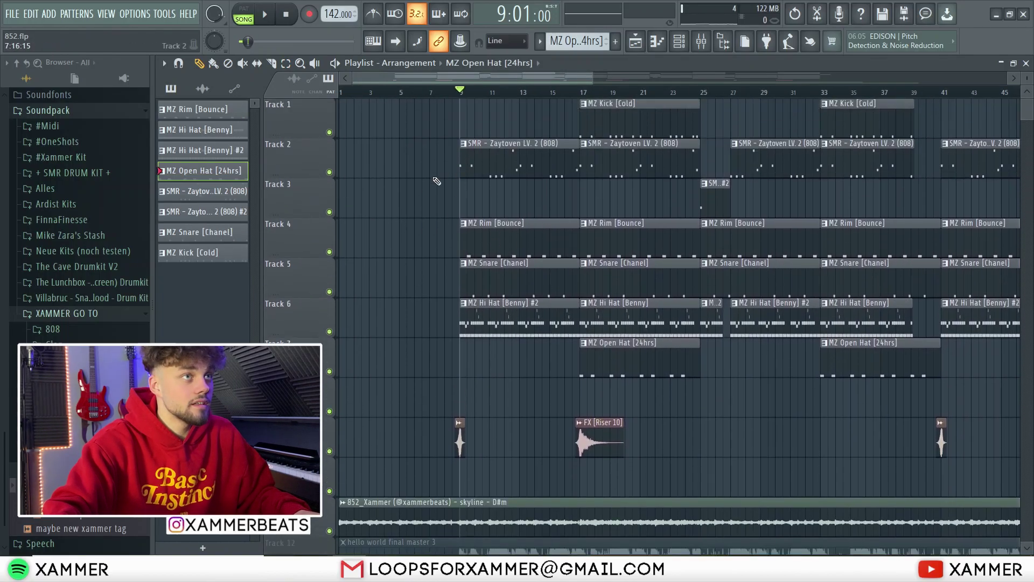
{"action": "left_click", "coordinate": [328, 331]}
{"action": "left_click", "coordinate": [330, 172]}
Step: Mute the snare track (Track 5) and play the MZ Rim [Bounce] pattern from bar 9 while viewing its notes
{"action": "double_click", "coordinate": [508, 238]}
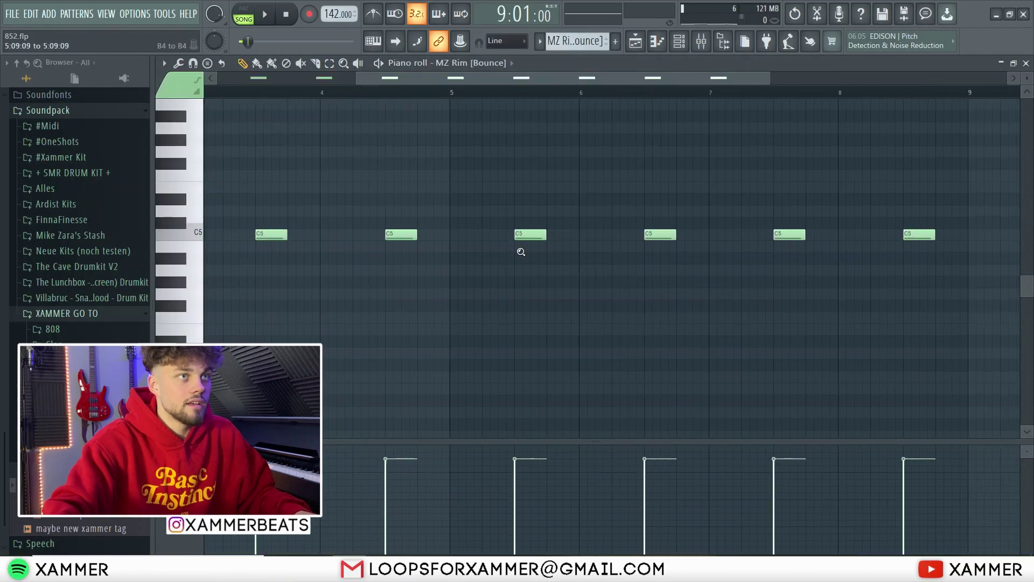
{"action": "left_click", "coordinate": [645, 40]}
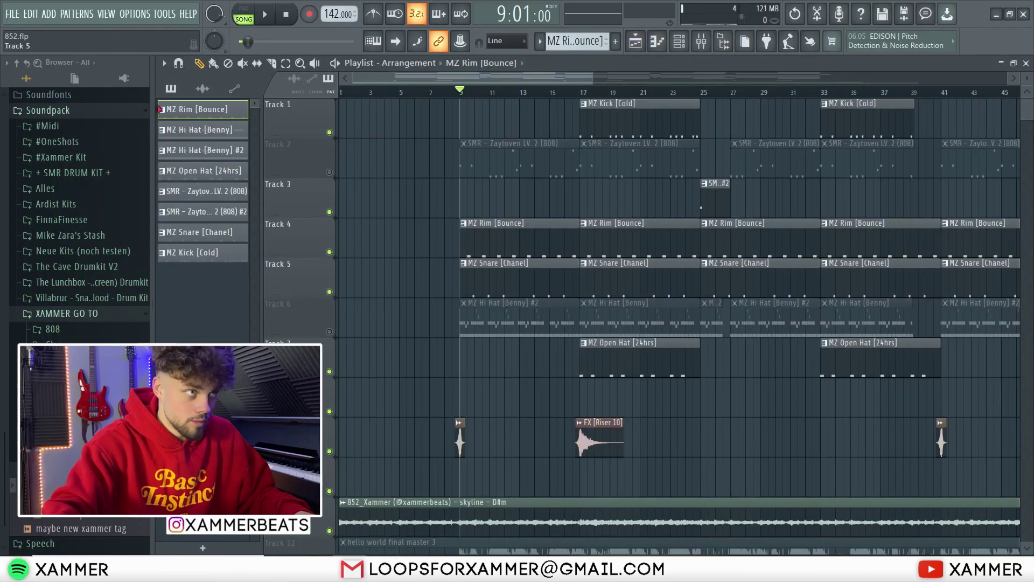
{"action": "left_click", "coordinate": [329, 292]}
{"action": "scroll", "coordinate": [356, 280], "scroll_direction": "up", "scroll_amount": 4}
{"action": "left_click", "coordinate": [652, 186]}
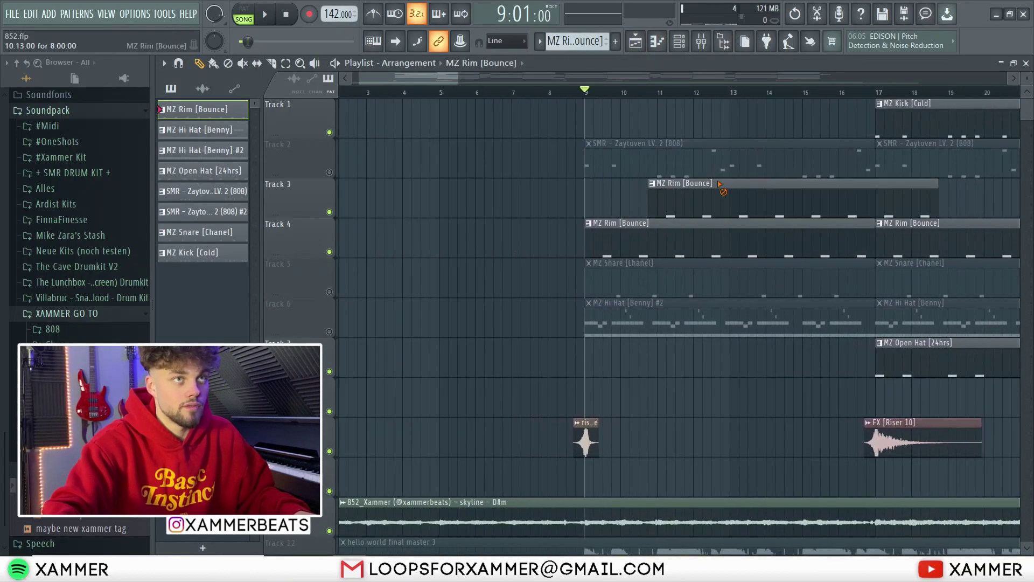
{"action": "double_click", "coordinate": [717, 182]}
{"action": "key", "text": "space"}
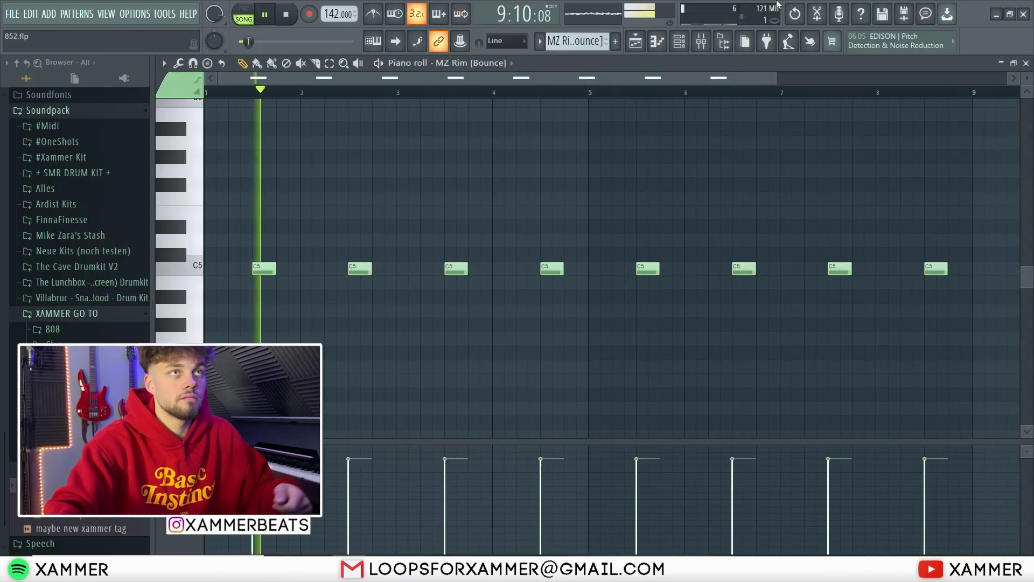
{"action": "left_click", "coordinate": [642, 43]}
{"action": "key", "text": "space"}
Step: Unmute the snare track and play the MZ Snare [Chanel] pattern with its notes selected in the piano roll, returning to the playlist
{"action": "left_click", "coordinate": [329, 291]}
{"action": "double_click", "coordinate": [713, 271]}
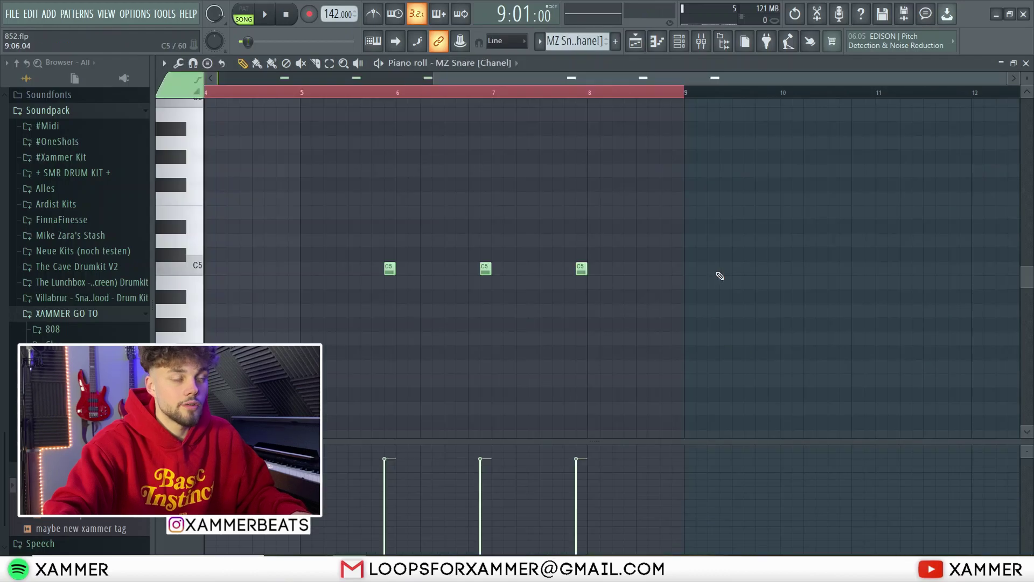
{"action": "left_click_drag", "start_coordinate": [858, 290], "coordinate": [265, 291]}
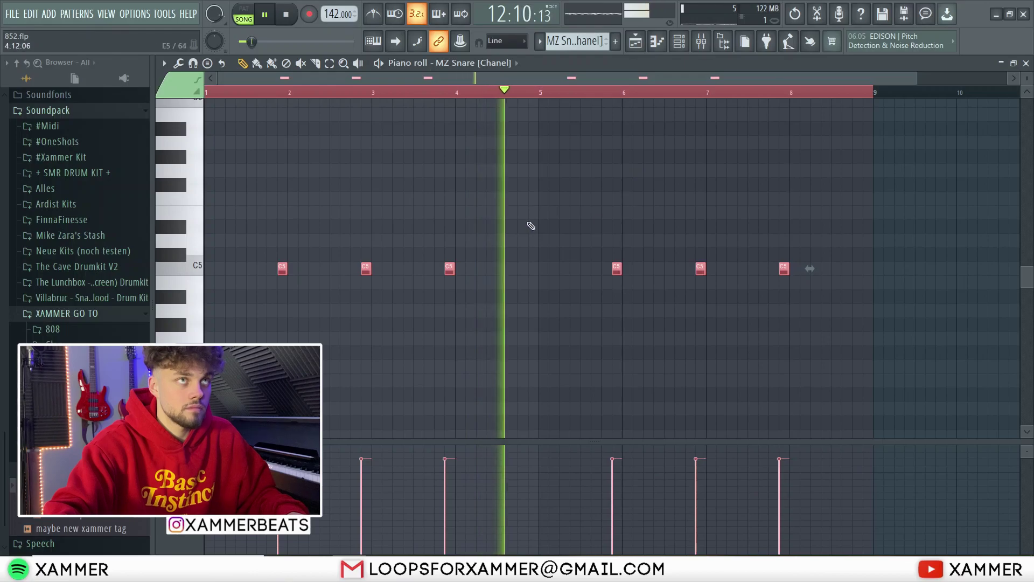
{"action": "key", "text": "space"}
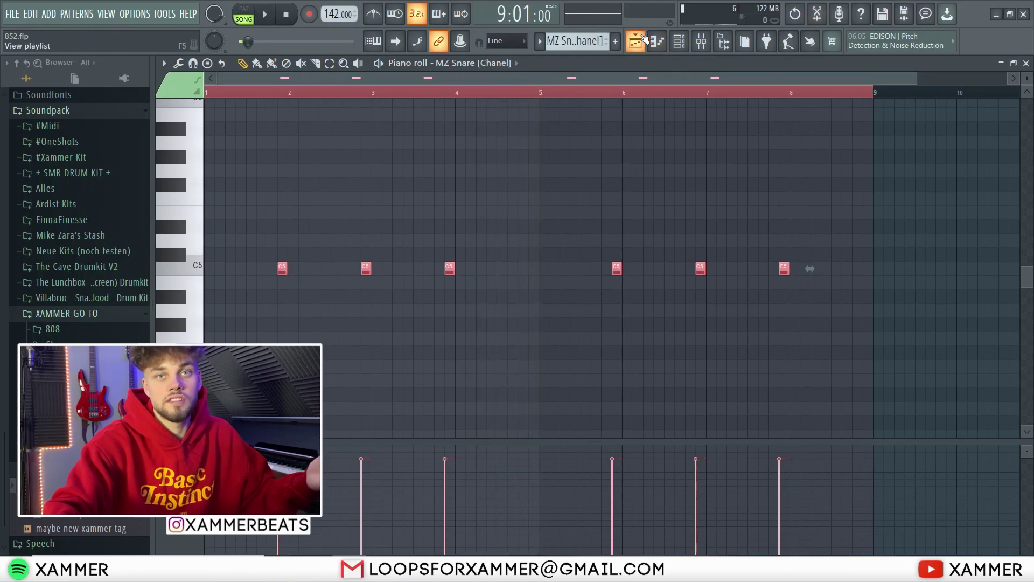
{"action": "left_click", "coordinate": [641, 41]}
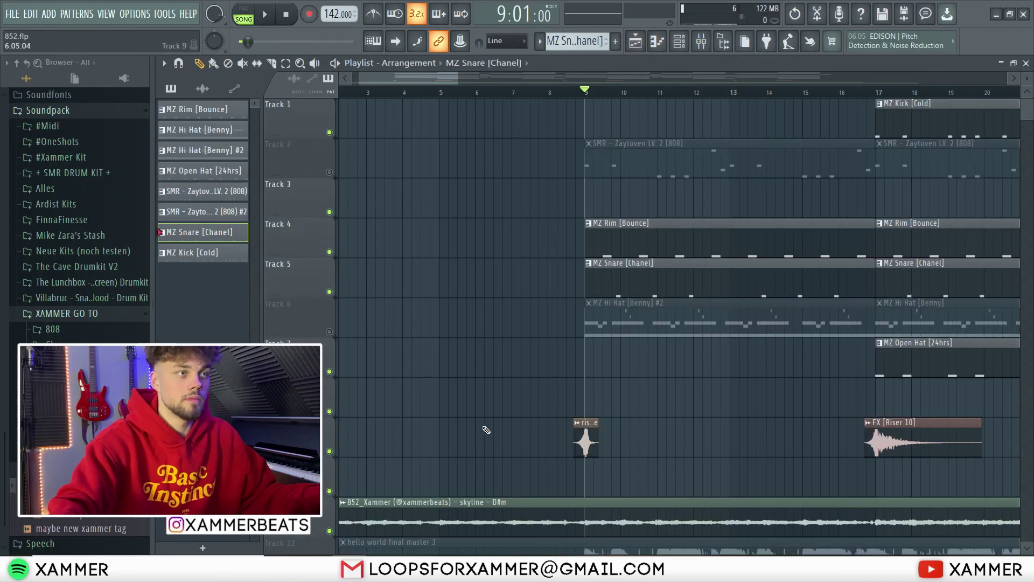
Step: Mute the effects track (Track 9), unmute the hi-hat track, and open the MZ Hi Hat [Benny] #2 pattern's notes
{"action": "left_click", "coordinate": [330, 452]}
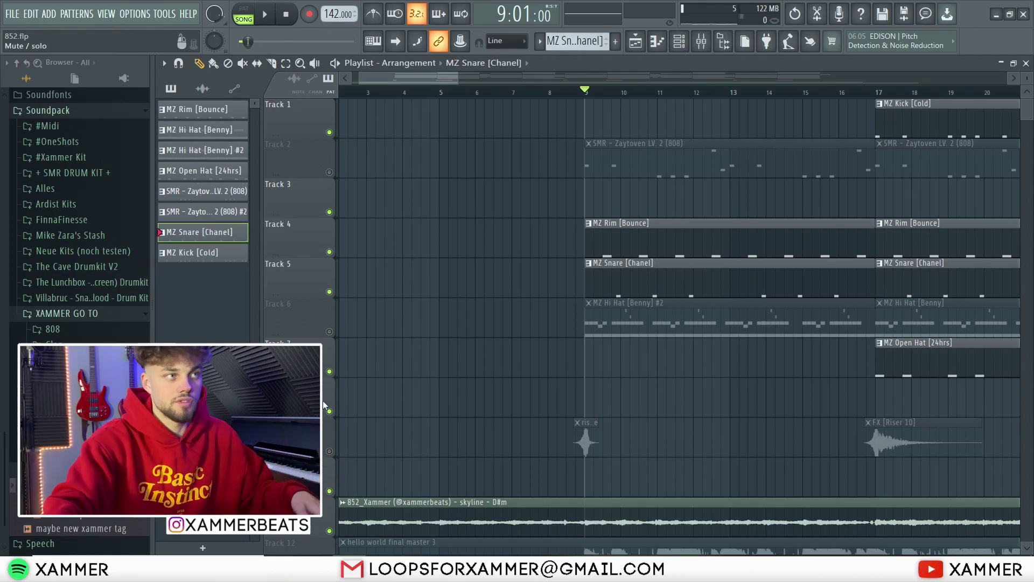
{"action": "left_click", "coordinate": [330, 331]}
{"action": "double_click", "coordinate": [631, 323]}
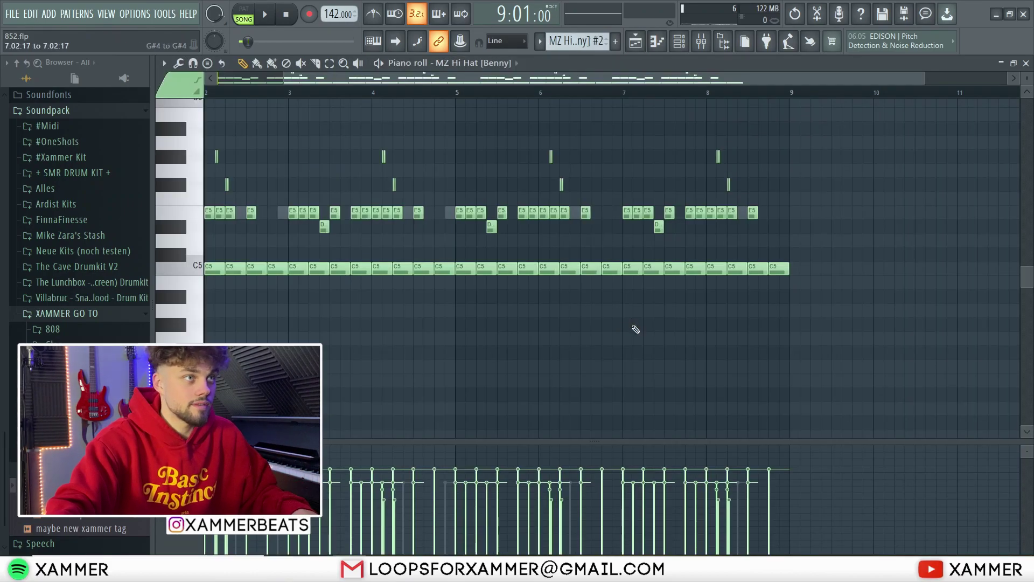
Step: Select the whole row of C5 hi-hat notes across bars 1 to 9 and examine their spacing
{"action": "left_click_drag", "start_coordinate": [782, 344], "coordinate": [201, 327]}
{"action": "scroll", "coordinate": [200, 366], "scroll_direction": "up", "scroll_amount": 5}
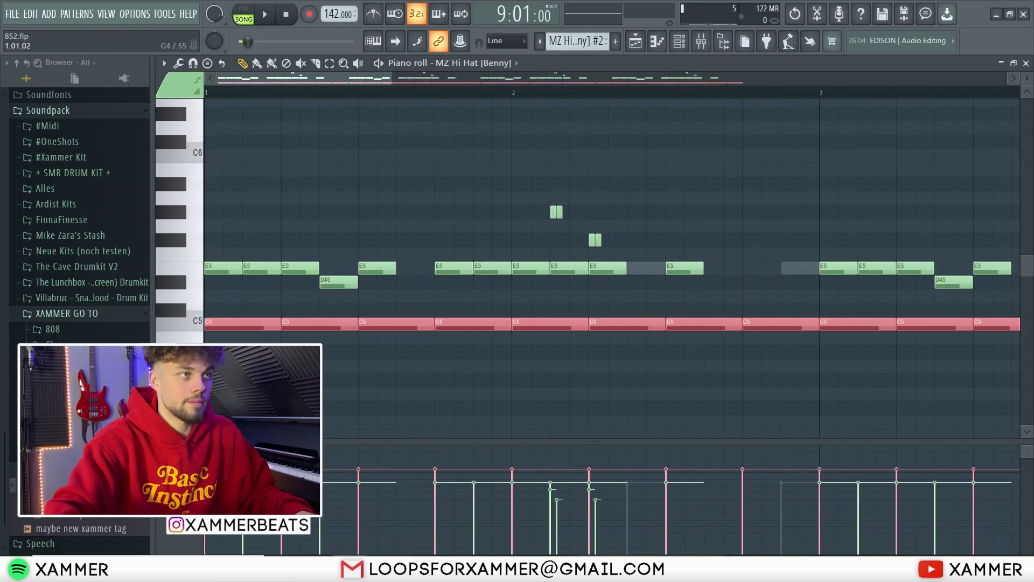
{"action": "scroll", "coordinate": [263, 352], "scroll_direction": "down", "scroll_amount": 4}
{"action": "scroll", "coordinate": [374, 404], "scroll_direction": "down", "scroll_amount": 3}
{"action": "left_click_drag", "start_coordinate": [754, 332], "coordinate": [205, 322]}
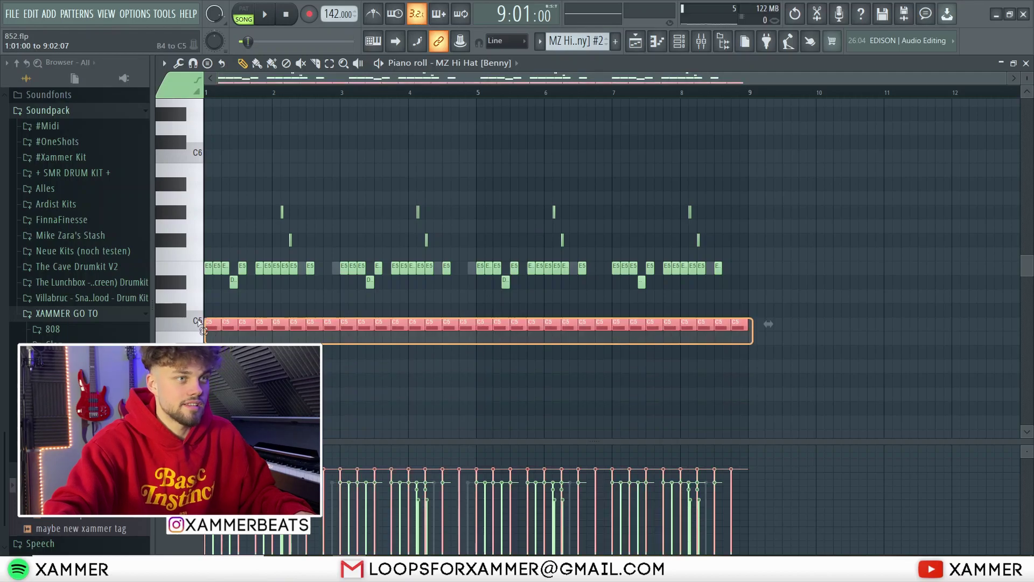
{"action": "scroll", "coordinate": [372, 345], "scroll_direction": "up", "scroll_amount": 5}
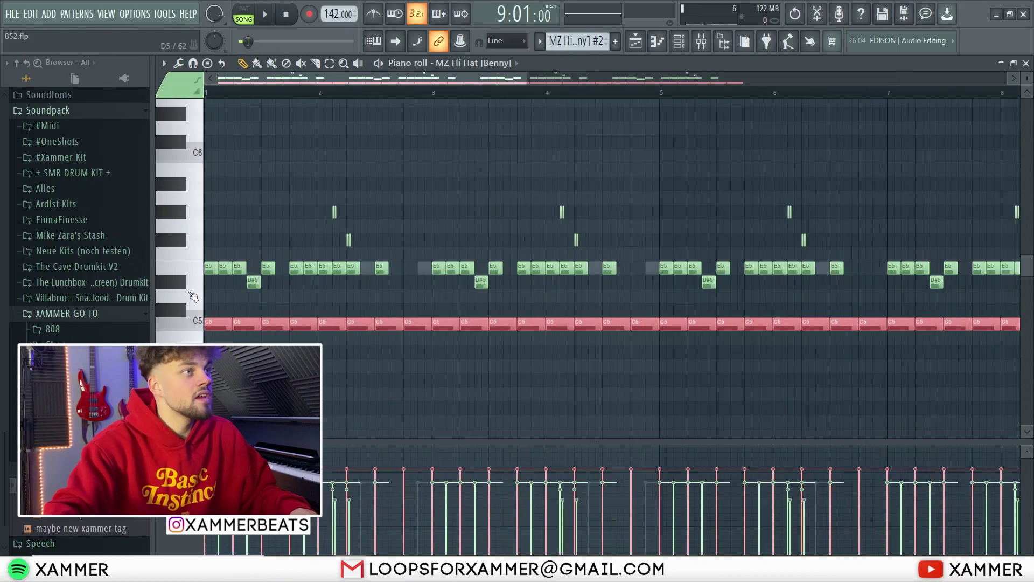
{"action": "scroll", "coordinate": [592, 261], "scroll_direction": "down", "scroll_amount": 4}
Step: Select all hi-hat notes above the C5 row, and narrow the selection to the E5 and D#5 notes
{"action": "left_click_drag", "start_coordinate": [868, 267], "coordinate": [76, 203]}
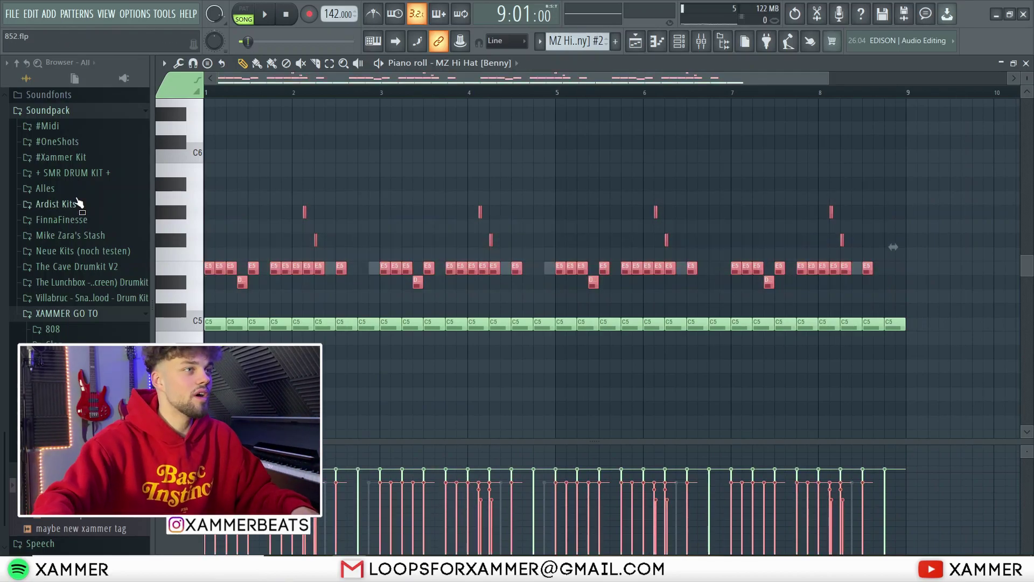
{"action": "scroll", "coordinate": [188, 252], "scroll_direction": "up", "scroll_amount": 4}
{"action": "scroll", "coordinate": [420, 146], "scroll_direction": "down", "scroll_amount": 5}
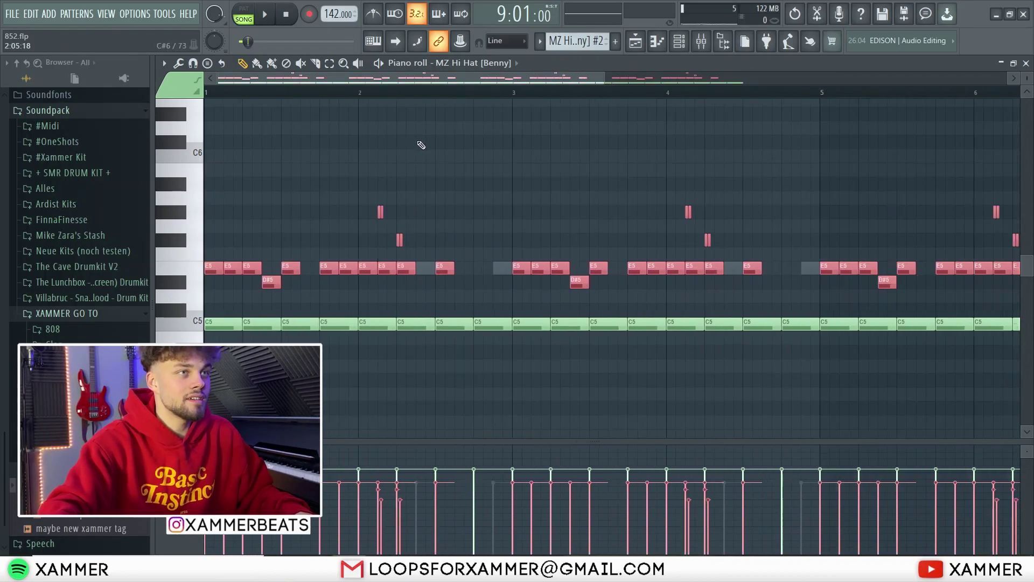
{"action": "left_click_drag", "start_coordinate": [812, 294], "coordinate": [199, 252]}
{"action": "scroll", "coordinate": [179, 286], "scroll_direction": "up", "scroll_amount": 6}
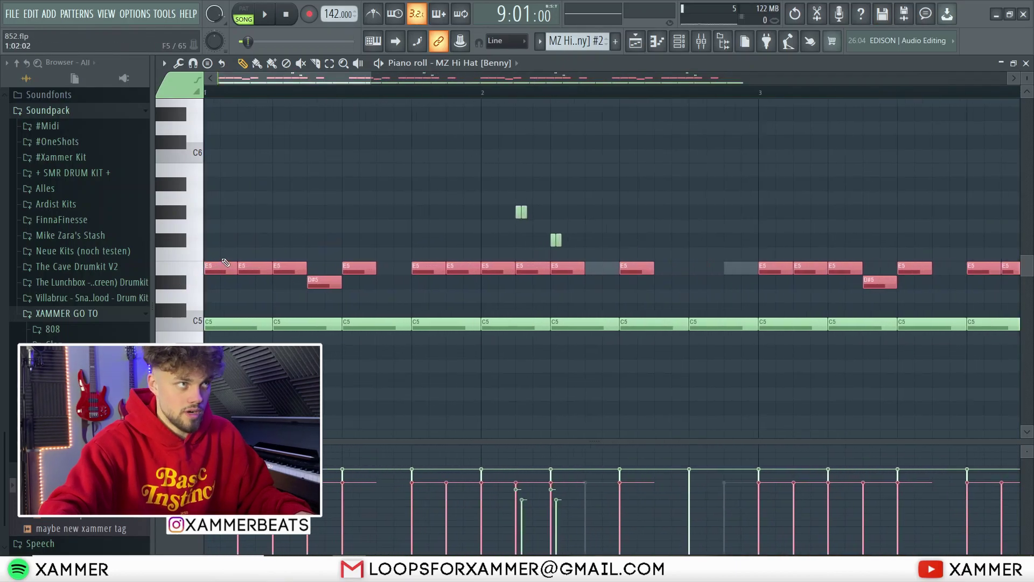
Step: Select only the first D#5 note in bar 1 and examine the notes around it
{"action": "left_click_drag", "start_coordinate": [401, 295], "coordinate": [371, 279]}
{"action": "scroll", "coordinate": [366, 293], "scroll_direction": "down", "scroll_amount": 2}
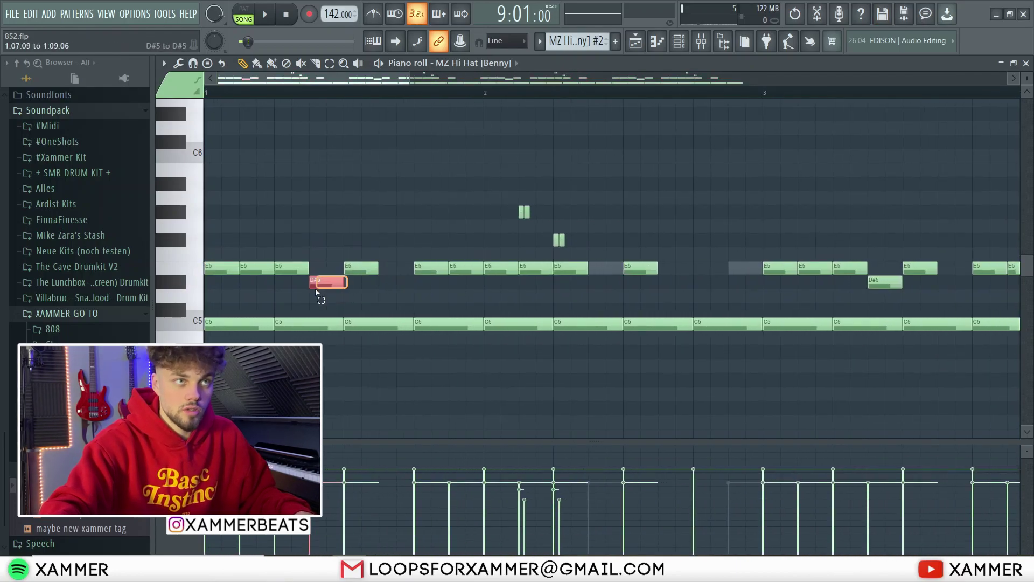
{"action": "scroll", "coordinate": [316, 291], "scroll_direction": "down", "scroll_amount": 3}
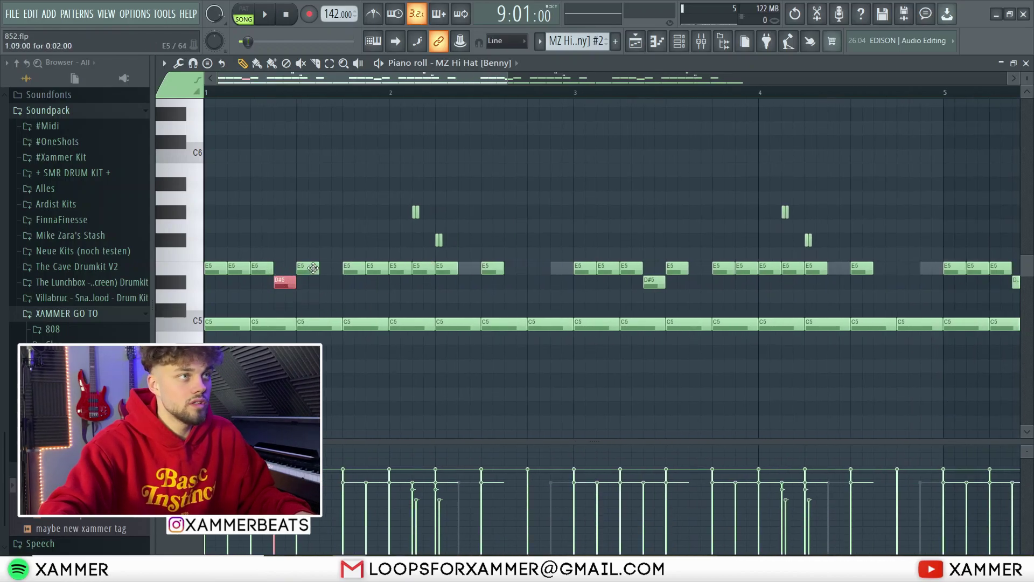
{"action": "scroll", "coordinate": [350, 259], "scroll_direction": "up", "scroll_amount": 2}
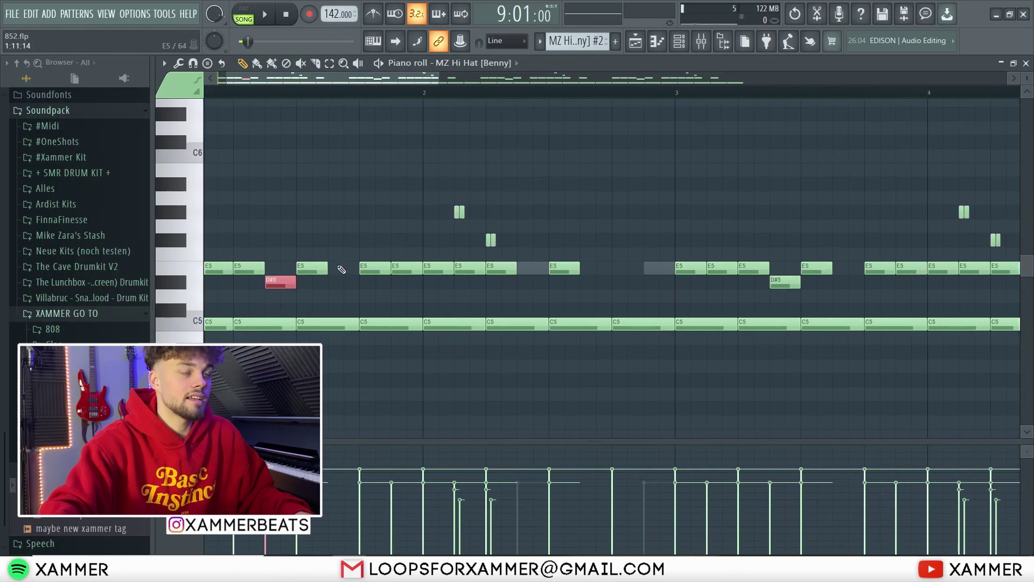
{"action": "scroll", "coordinate": [365, 240], "scroll_direction": "down", "scroll_amount": 2}
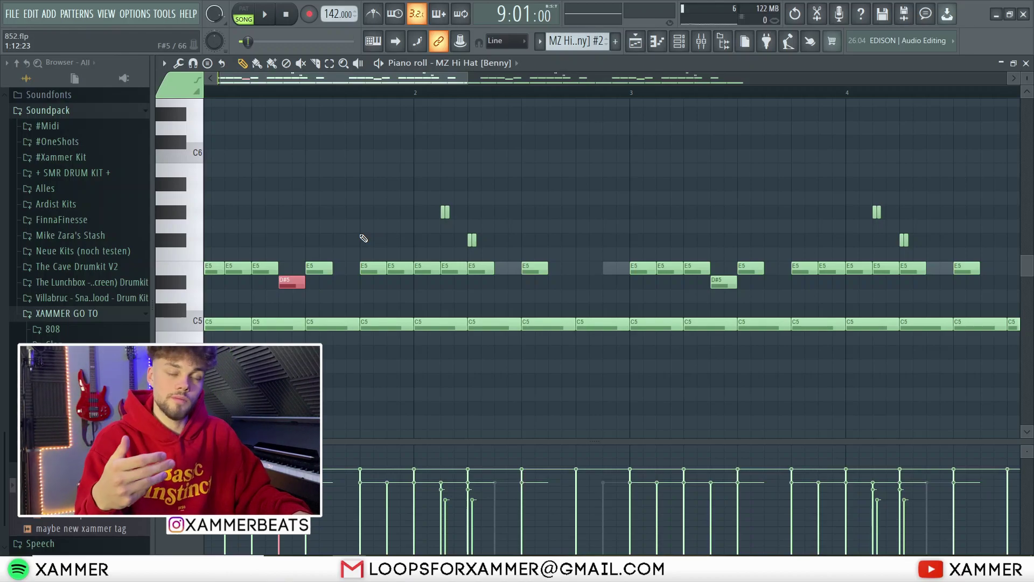
{"action": "scroll", "coordinate": [364, 238], "scroll_direction": "down", "scroll_amount": 1}
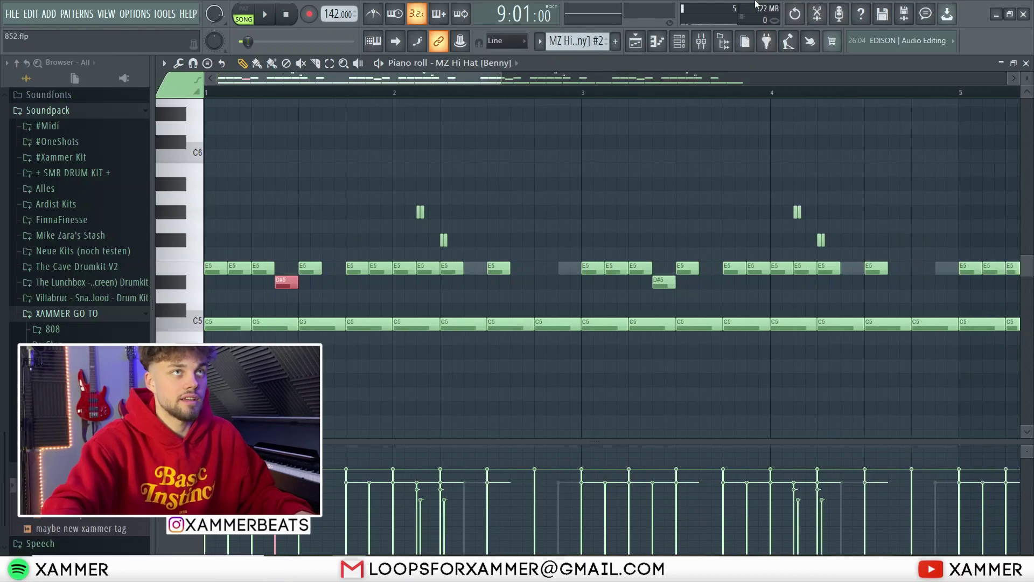
Step: Reopen the hi-hat pattern's notes from the playlist and examine the E5 and D#5 notes in bars 1 to 4
{"action": "left_click", "coordinate": [646, 42]}
{"action": "scroll", "coordinate": [754, 159], "scroll_direction": "up", "scroll_amount": 2}
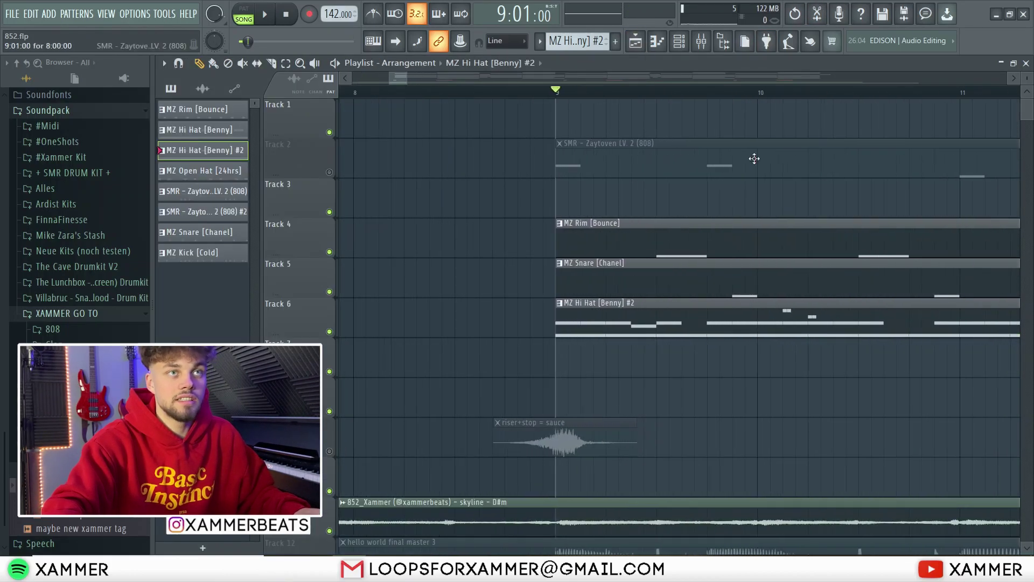
{"action": "double_click", "coordinate": [643, 335]}
{"action": "scroll", "coordinate": [593, 344], "scroll_direction": "down", "scroll_amount": 3}
{"action": "scroll", "coordinate": [293, 295], "scroll_direction": "up", "scroll_amount": 5}
{"action": "scroll", "coordinate": [290, 258], "scroll_direction": "down", "scroll_amount": 4}
{"action": "scroll", "coordinate": [289, 249], "scroll_direction": "up", "scroll_amount": 2}
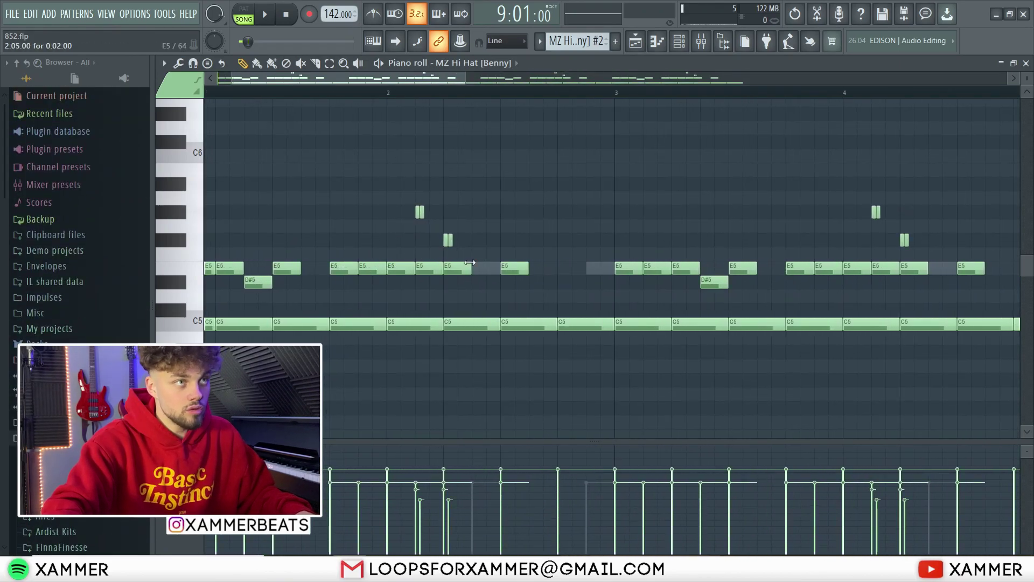
{"action": "scroll", "coordinate": [474, 263], "scroll_direction": "down", "scroll_amount": 1}
{"action": "scroll", "coordinate": [501, 251], "scroll_direction": "up", "scroll_amount": 1}
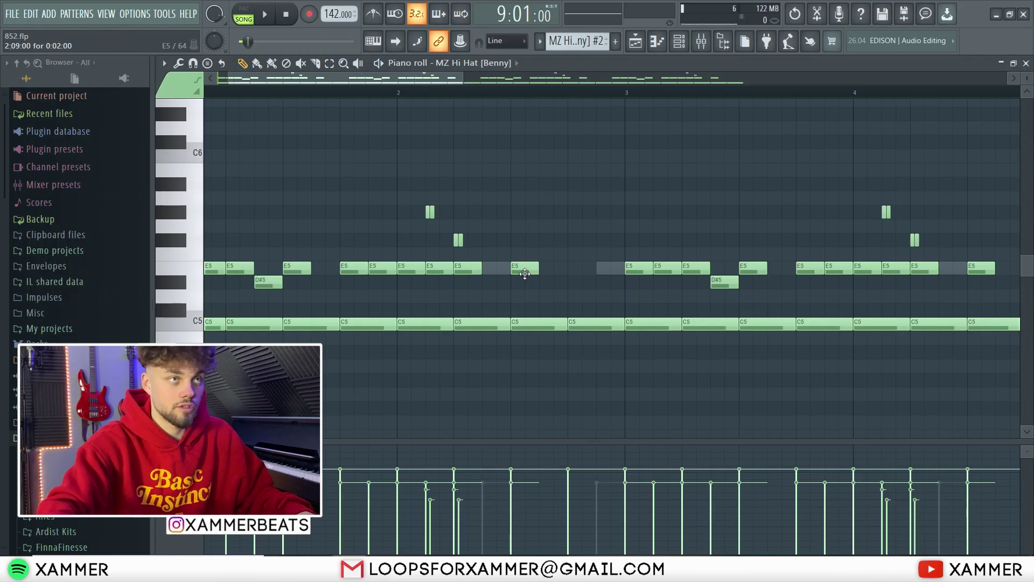
Step: Select the last two C5 notes of bar 2 and examine the gap in the E5 row before bar 3
{"action": "scroll", "coordinate": [528, 268], "scroll_direction": "down", "scroll_amount": 1}
{"action": "left_click_drag", "start_coordinate": [565, 269], "coordinate": [586, 177]}
{"action": "scroll", "coordinate": [582, 189], "scroll_direction": "down", "scroll_amount": 2}
{"action": "left_click_drag", "start_coordinate": [417, 242], "coordinate": [207, 216]}
{"action": "scroll", "coordinate": [441, 273], "scroll_direction": "up", "scroll_amount": 3}
{"action": "left_click_drag", "start_coordinate": [442, 274], "coordinate": [496, 295]}
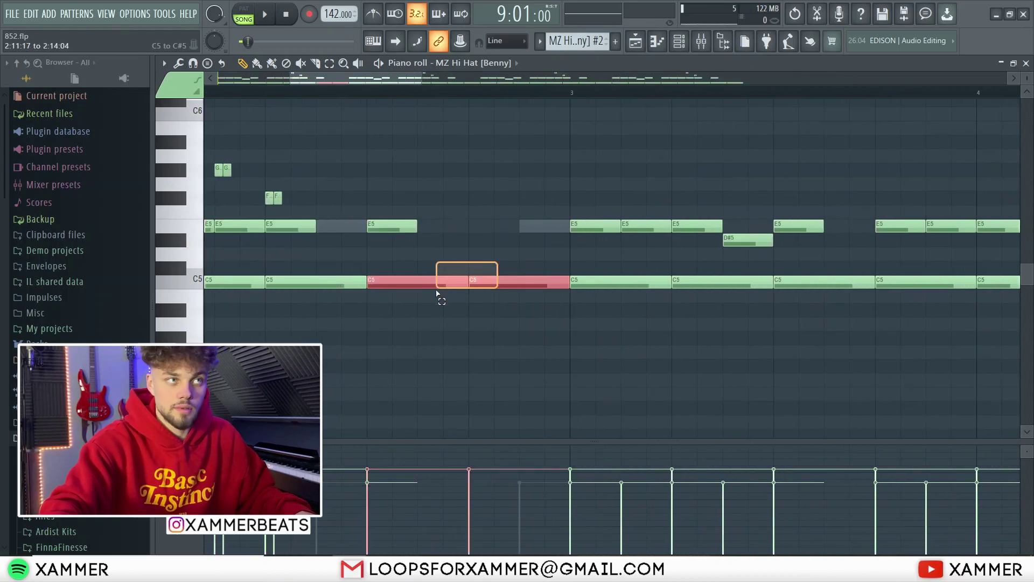
{"action": "scroll", "coordinate": [526, 263], "scroll_direction": "down", "scroll_amount": 4}
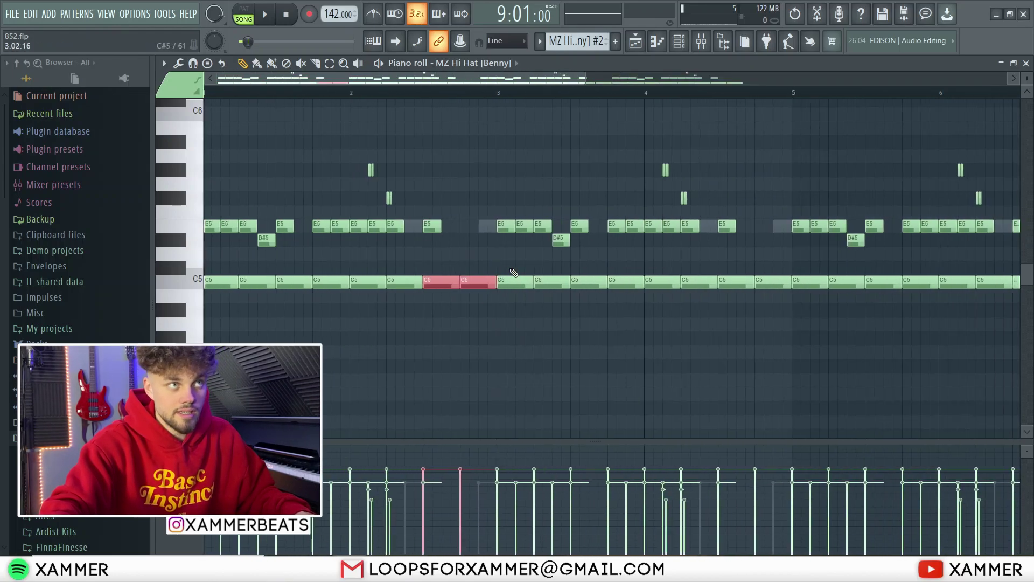
Step: Select all E5 and D#5 hi-hat notes across bars 1 to 8, leaving out the higher F#5 and G#5 notes
{"action": "left_click_drag", "start_coordinate": [711, 229], "coordinate": [204, 178]}
{"action": "scroll", "coordinate": [357, 476], "scroll_direction": "up", "scroll_amount": 2}
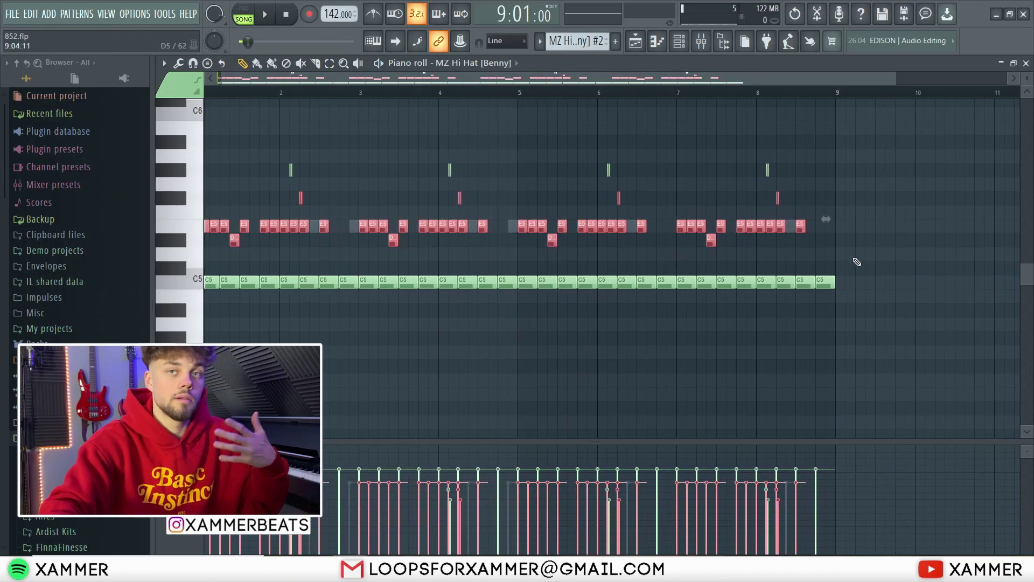
{"action": "left_click_drag", "start_coordinate": [866, 236], "coordinate": [204, 215]}
{"action": "scroll", "coordinate": [299, 216], "scroll_direction": "up", "scroll_amount": 3}
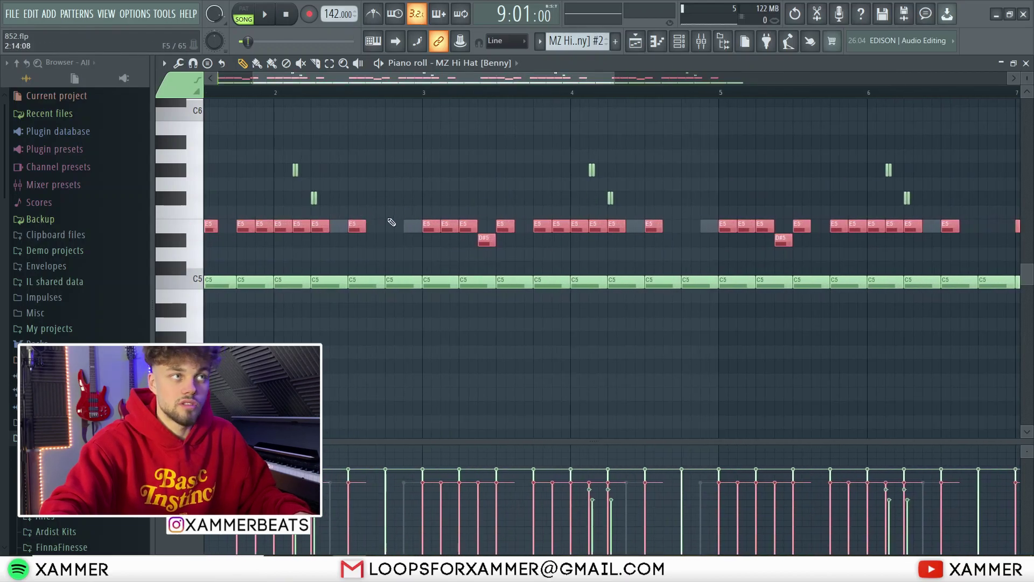
Step: Select the higher hi-hat roll notes, and narrow the selection to the G#5 and F#5 pairs in bar 2
{"action": "scroll", "coordinate": [366, 233], "scroll_direction": "down", "scroll_amount": 3}
{"action": "left_click_drag", "start_coordinate": [824, 209], "coordinate": [286, 178]}
{"action": "scroll", "coordinate": [284, 175], "scroll_direction": "up", "scroll_amount": 3}
{"action": "left_click_drag", "start_coordinate": [522, 203], "coordinate": [409, 155]}
{"action": "scroll", "coordinate": [417, 163], "scroll_direction": "up", "scroll_amount": 3}
Step: Change the piano roll's grid snap twice to compare the spacing of the paired G#5 and F#5 roll notes
{"action": "left_click", "coordinate": [192, 63]}
{"action": "left_click", "coordinate": [194, 147]}
{"action": "scroll", "coordinate": [460, 157], "scroll_direction": "up", "scroll_amount": 3}
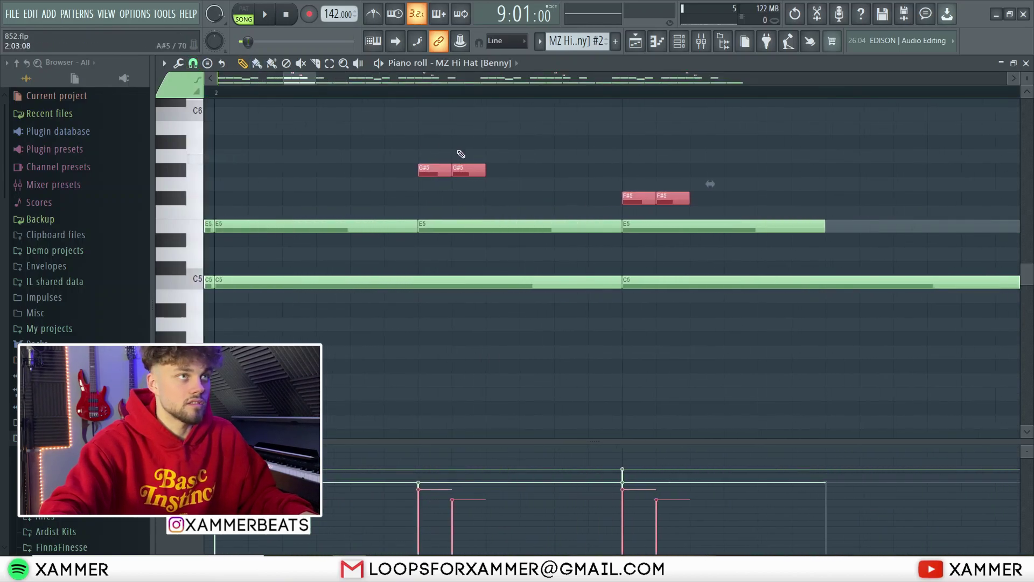
{"action": "left_click", "coordinate": [193, 64]}
{"action": "left_click", "coordinate": [196, 162]}
Step: Select the G#5 and F#5 roll notes in bar 2 and play the song from bar 9 to hear the hi-hats
{"action": "scroll", "coordinate": [491, 162], "scroll_direction": "down", "scroll_amount": 3}
{"action": "scroll", "coordinate": [492, 162], "scroll_direction": "down", "scroll_amount": 4}
{"action": "left_click_drag", "start_coordinate": [469, 211], "coordinate": [470, 214]}
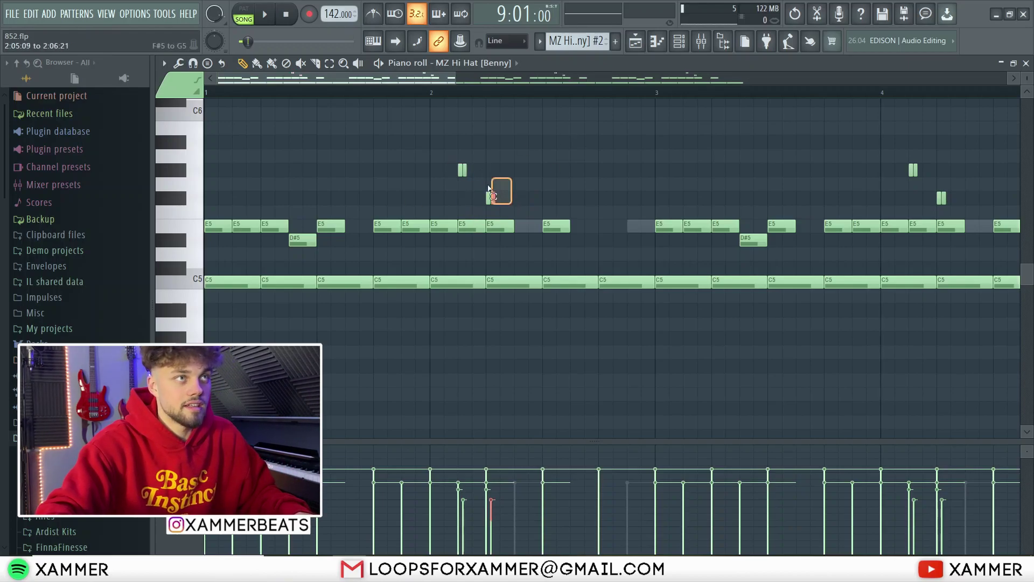
{"action": "scroll", "coordinate": [506, 199], "scroll_direction": "down", "scroll_amount": 4}
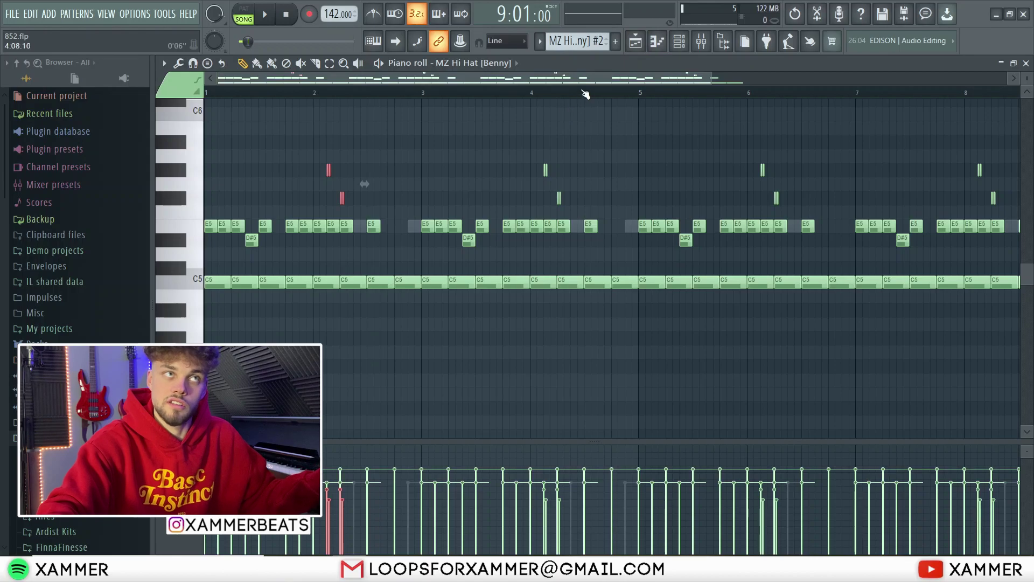
{"action": "key", "text": "space"}
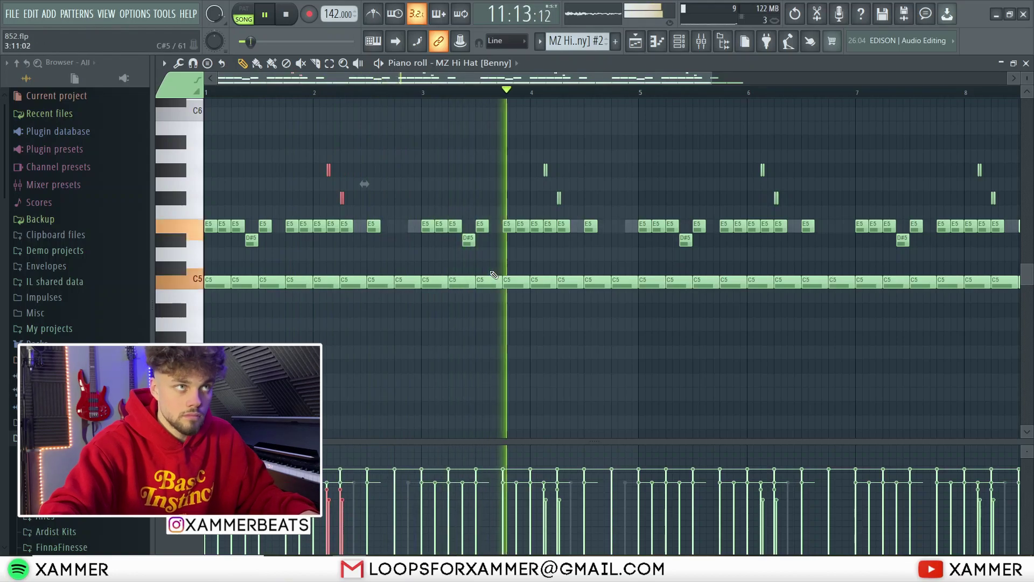
{"action": "key", "text": "space"}
Step: Show the MZ Hi Hat [Benny] #2 channel and select its E5 notes, narrowing the selection to the one at the end of bar 2
{"action": "left_click", "coordinate": [501, 64]}
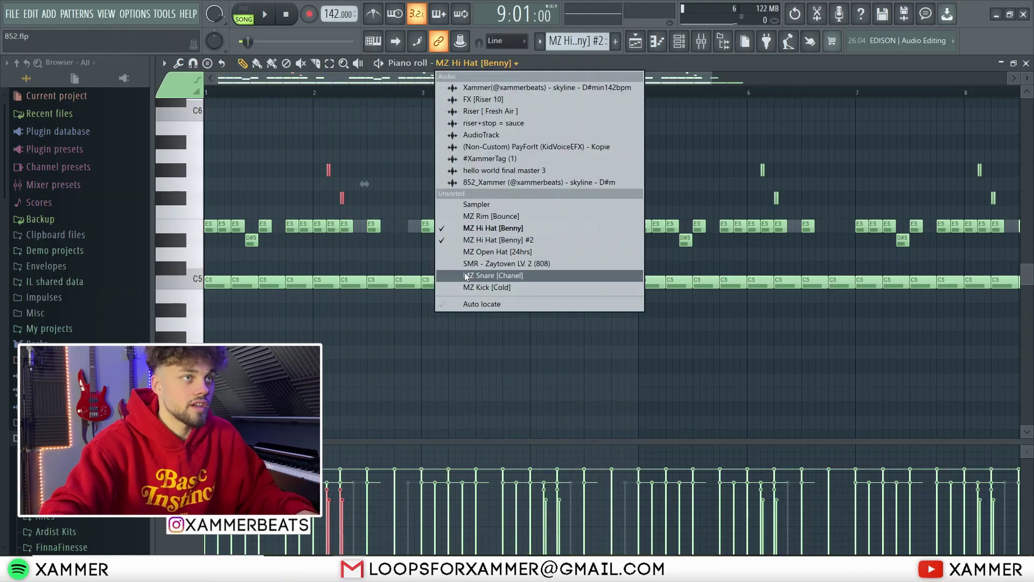
{"action": "left_click", "coordinate": [500, 240]}
{"action": "left_click_drag", "start_coordinate": [766, 248], "coordinate": [281, 227]}
{"action": "scroll", "coordinate": [281, 226], "scroll_direction": "up", "scroll_amount": 5}
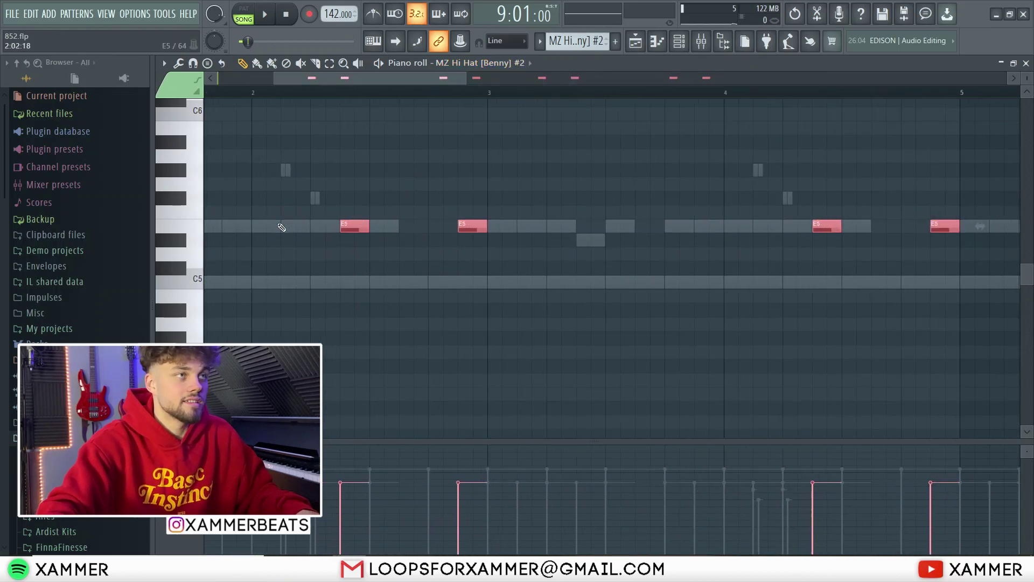
{"action": "left_click_drag", "start_coordinate": [373, 260], "coordinate": [395, 166]}
{"action": "left_click_drag", "start_coordinate": [509, 260], "coordinate": [499, 205]}
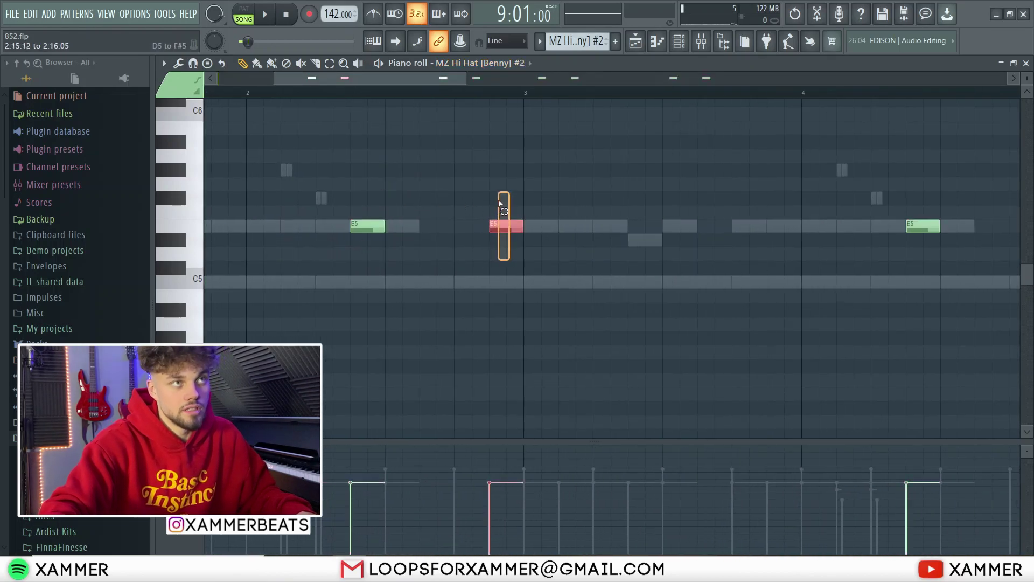
{"action": "scroll", "coordinate": [637, 212], "scroll_direction": "down", "scroll_amount": 4}
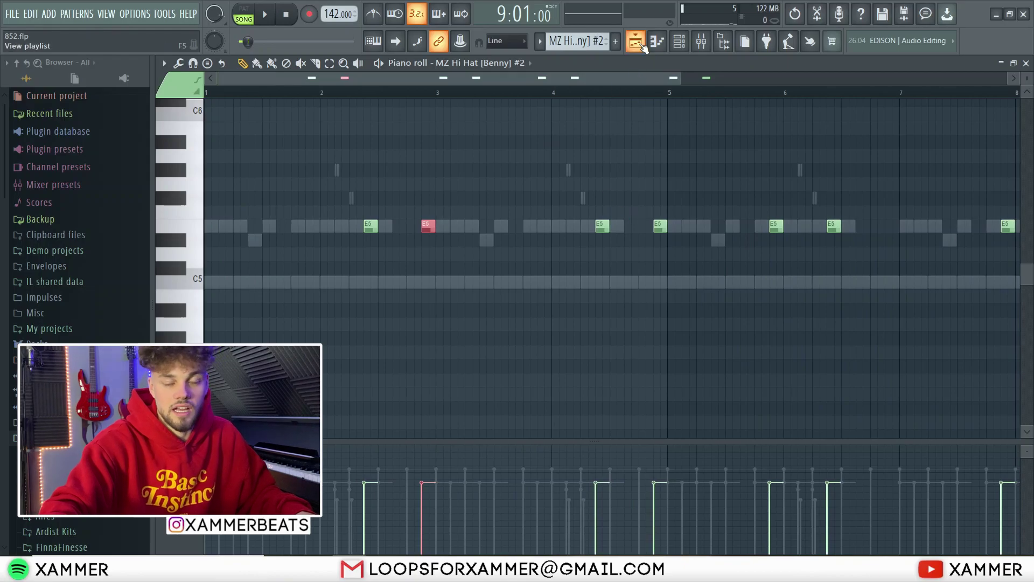
Step: Return to the playlist, unmute the 808 track (Track 2), and open the SMR - Zaytoven LV. 2 (808) pattern's notes
{"action": "left_click", "coordinate": [636, 42]}
{"action": "scroll", "coordinate": [570, 212], "scroll_direction": "down", "scroll_amount": 4}
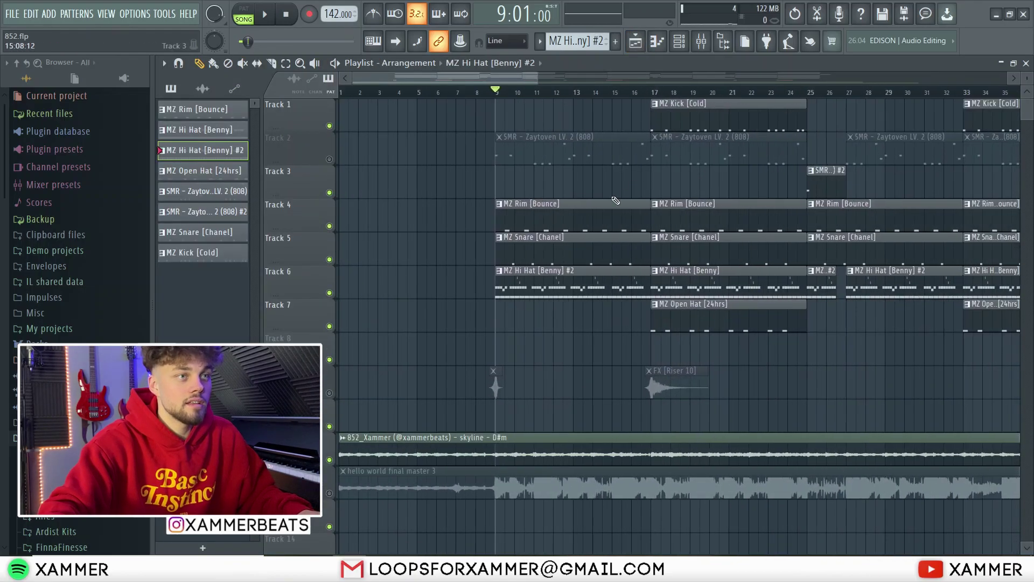
{"action": "scroll", "coordinate": [599, 181], "scroll_direction": "up", "scroll_amount": 4}
{"action": "scroll", "coordinate": [592, 176], "scroll_direction": "up", "scroll_amount": 1}
{"action": "left_click", "coordinate": [329, 205]}
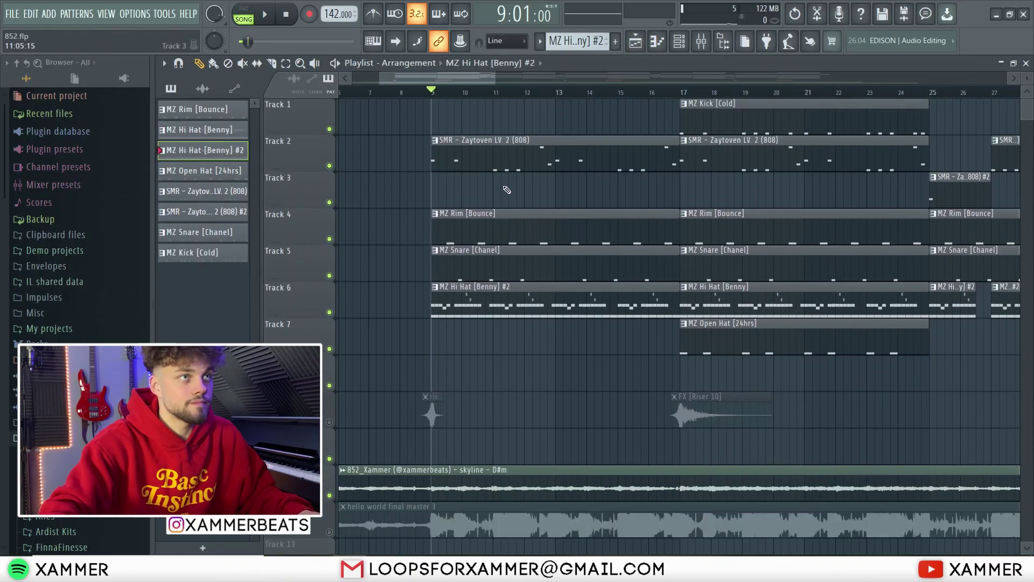
{"action": "double_click", "coordinate": [509, 159]}
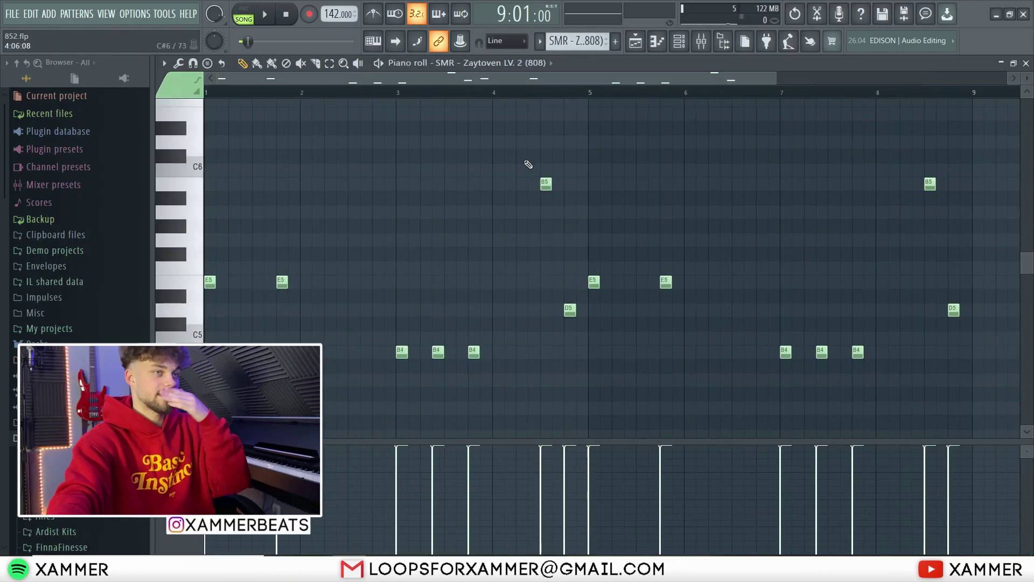
Step: Select the B5 and D5 notes in bar 4, then the E5 and B4 notes in bars 1 to 3, to compare them
{"action": "left_click_drag", "start_coordinate": [575, 315], "coordinate": [535, 106]}
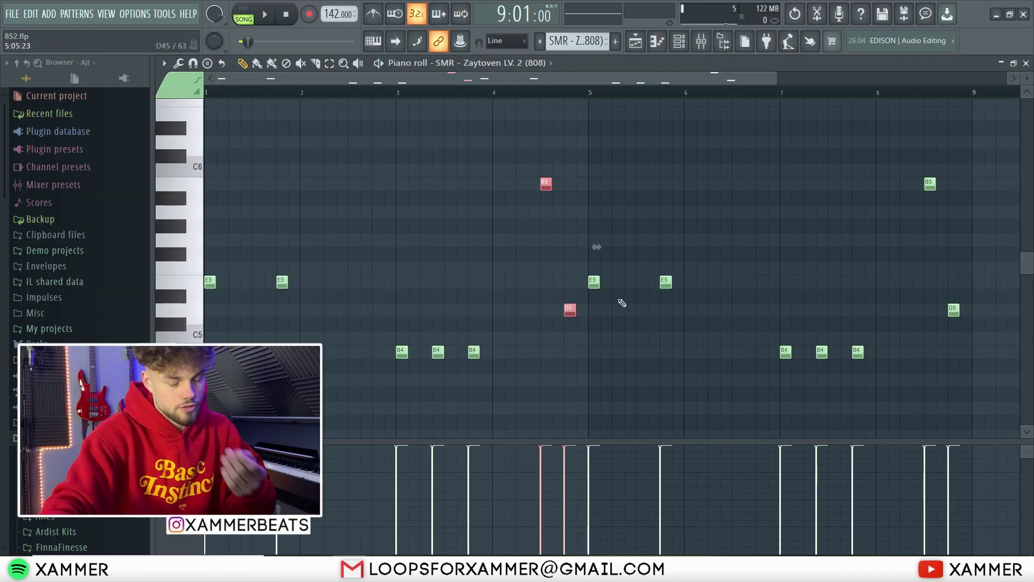
{"action": "left_click_drag", "start_coordinate": [205, 262], "coordinate": [305, 289]}
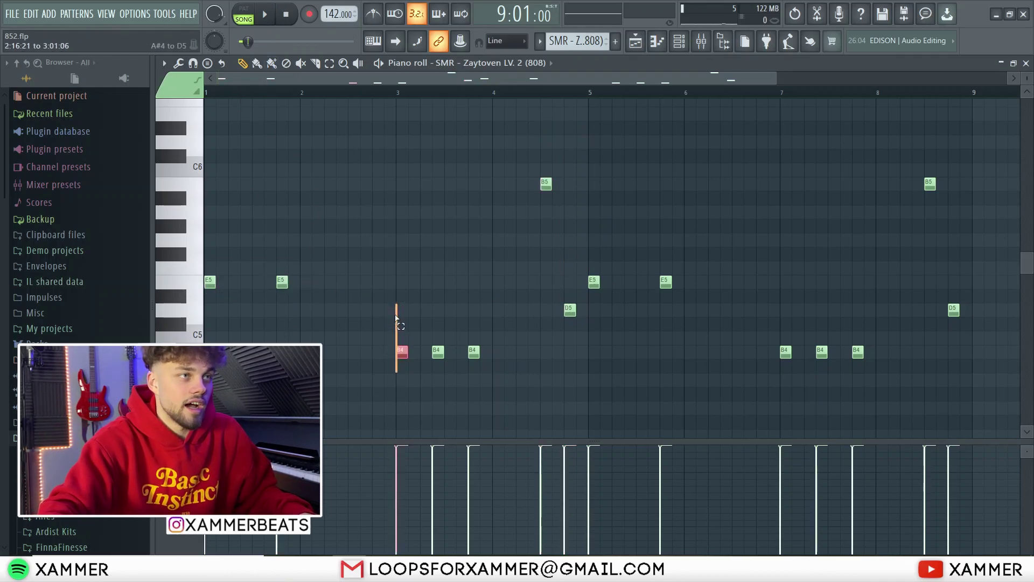
{"action": "left_click_drag", "start_coordinate": [486, 373], "coordinate": [205, 206]}
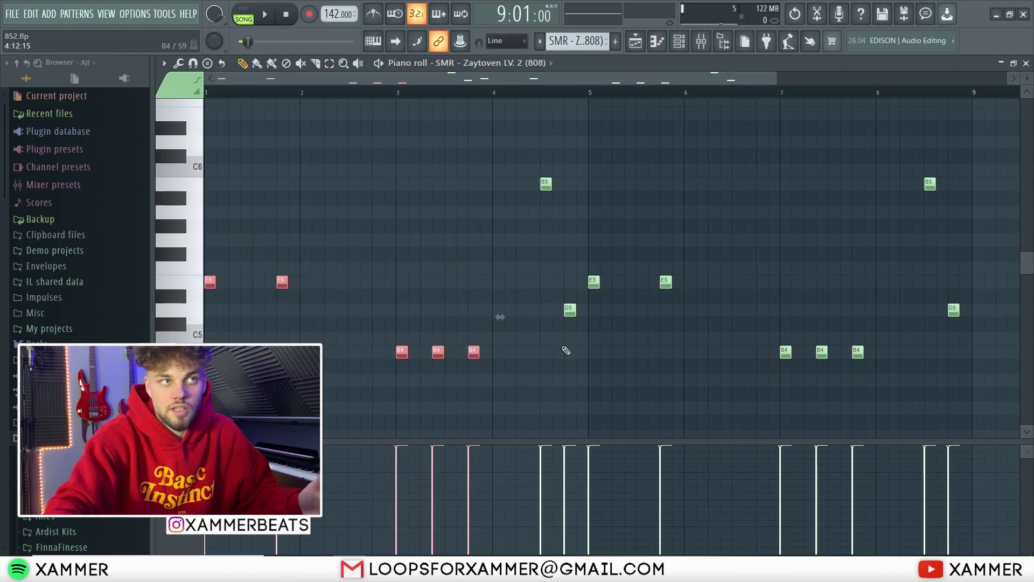
{"action": "scroll", "coordinate": [553, 194], "scroll_direction": "up", "scroll_amount": 3}
Step: Select the B5, D5 and E5 notes around bars 4 and 5, and narrow the selection to the B5 and D5 notes
{"action": "left_click", "coordinate": [539, 184]}
{"action": "left_click", "coordinate": [598, 310]}
{"action": "scroll", "coordinate": [508, 294], "scroll_direction": "down", "scroll_amount": 2}
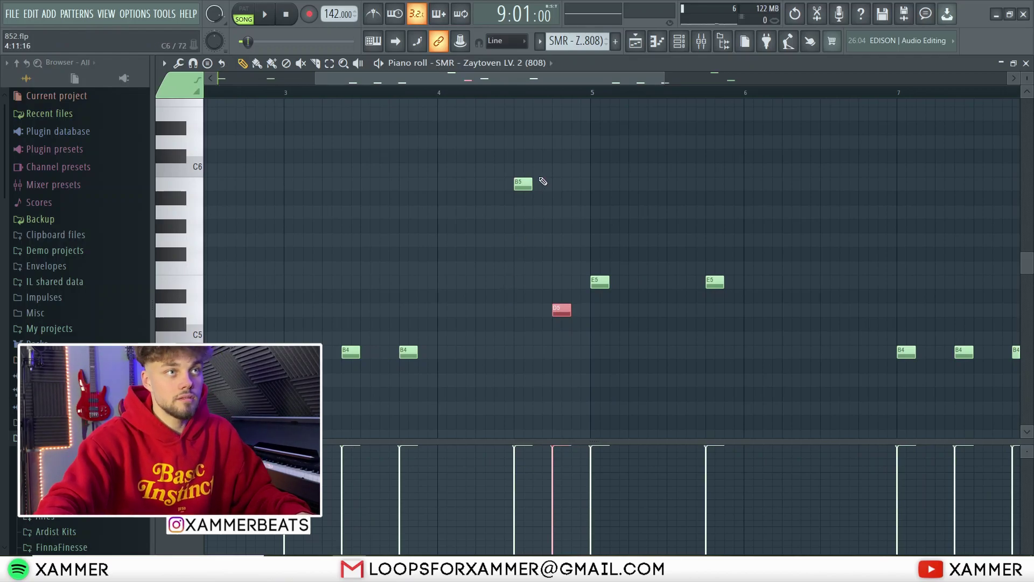
{"action": "left_click_drag", "start_coordinate": [499, 165], "coordinate": [628, 393]}
{"action": "scroll", "coordinate": [550, 312], "scroll_direction": "down", "scroll_amount": 2}
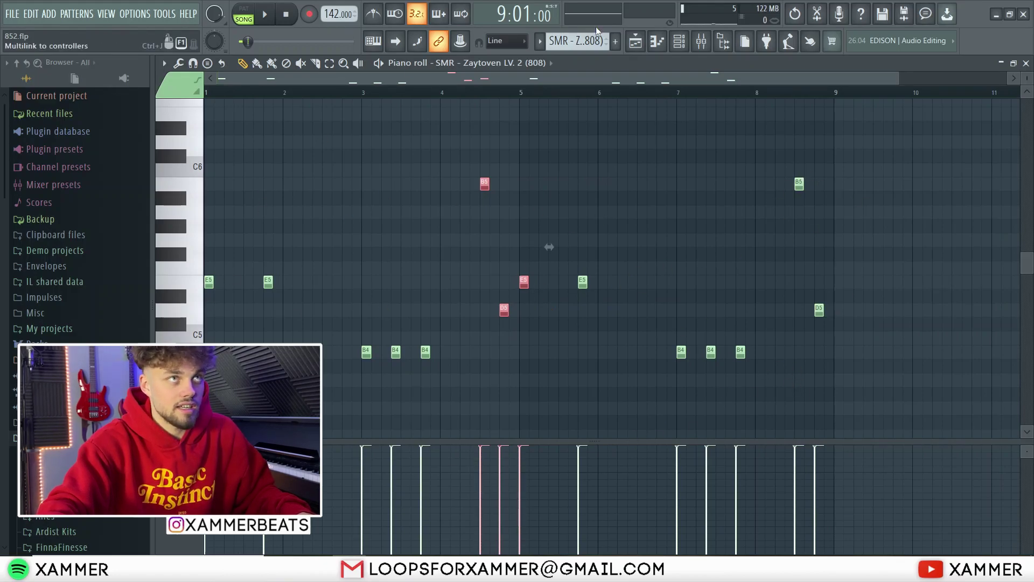
{"action": "scroll", "coordinate": [434, 289], "scroll_direction": "up", "scroll_amount": 2}
{"action": "left_click_drag", "start_coordinate": [562, 329], "coordinate": [507, 106]}
{"action": "scroll", "coordinate": [507, 108], "scroll_direction": "up", "scroll_amount": 2}
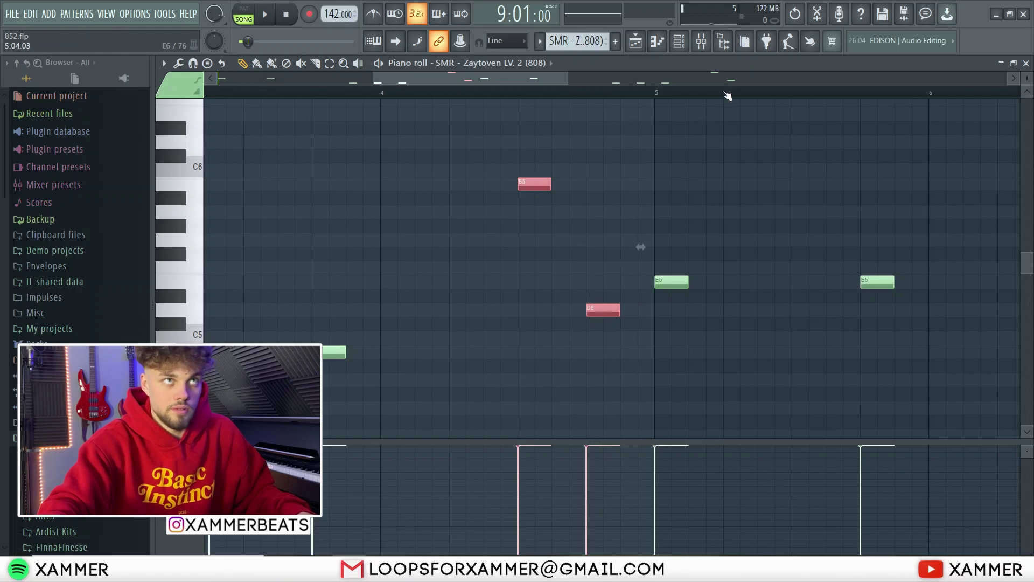
Step: Play the song from bar 9 while following the first 808 pattern's notes, and stop playback
{"action": "left_click", "coordinate": [638, 43]}
{"action": "key", "text": "space"}
{"action": "double_click", "coordinate": [548, 161]}
{"action": "scroll", "coordinate": [538, 170], "scroll_direction": "down", "scroll_amount": 3}
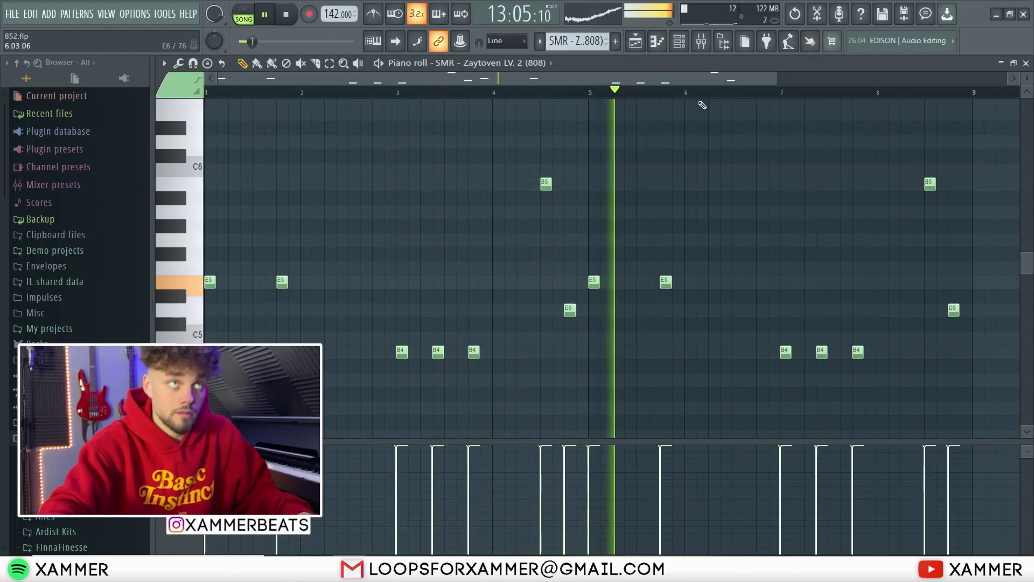
{"action": "key", "text": "space"}
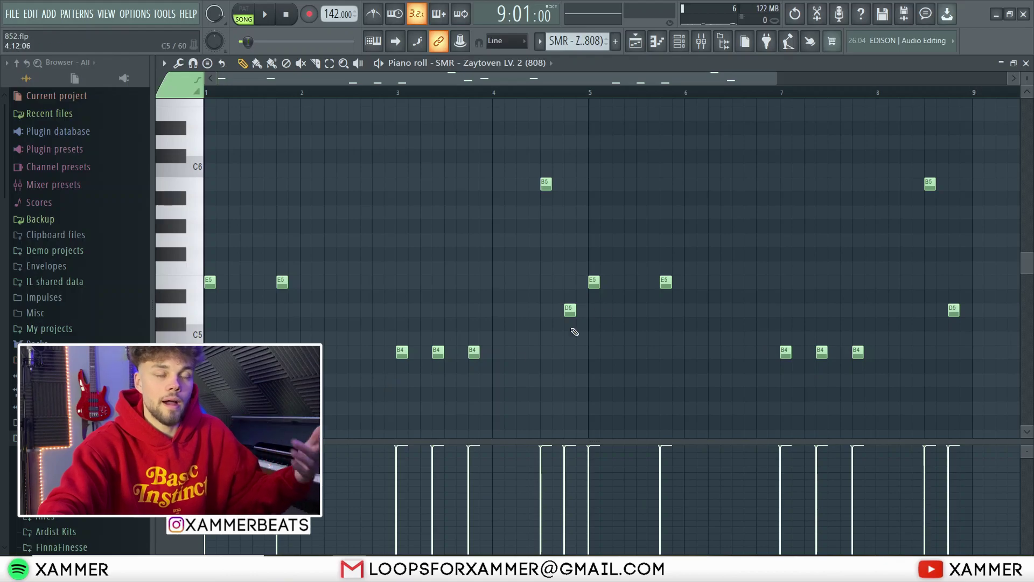
Step: Return to the playlist, pick the MZ Open Hat [24hrs] pattern, and inspect the FX [Riser 10] clip at bar 17
{"action": "left_click", "coordinate": [635, 41]}
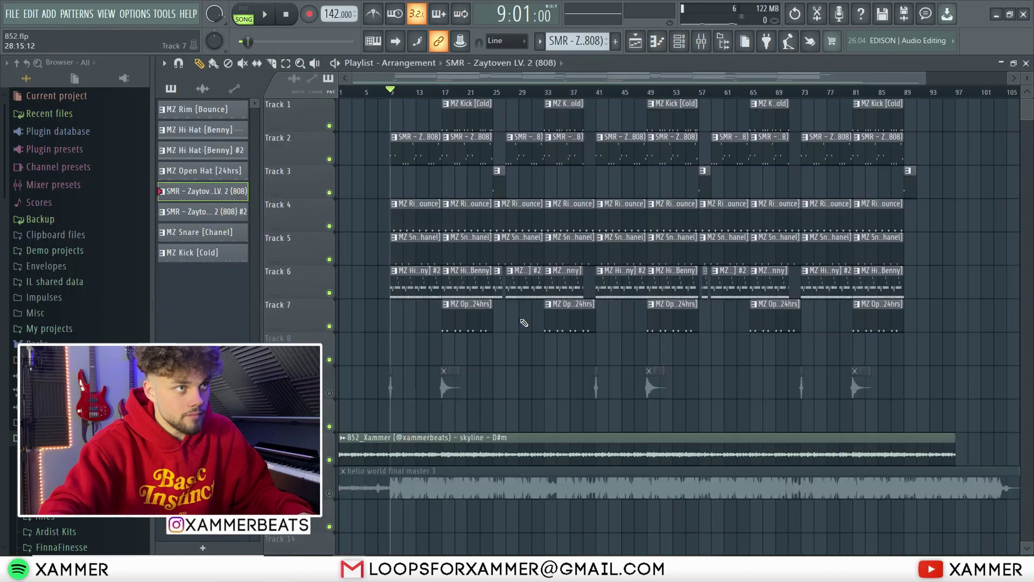
{"action": "left_click", "coordinate": [620, 323]}
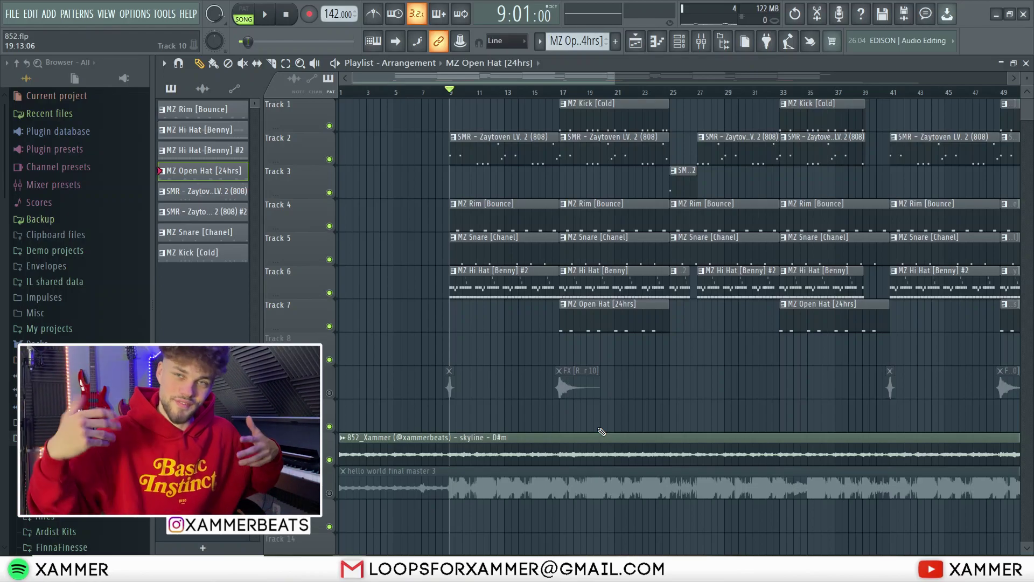
{"action": "scroll", "coordinate": [560, 383], "scroll_direction": "up", "scroll_amount": 5}
{"action": "left_click", "coordinate": [566, 377]}
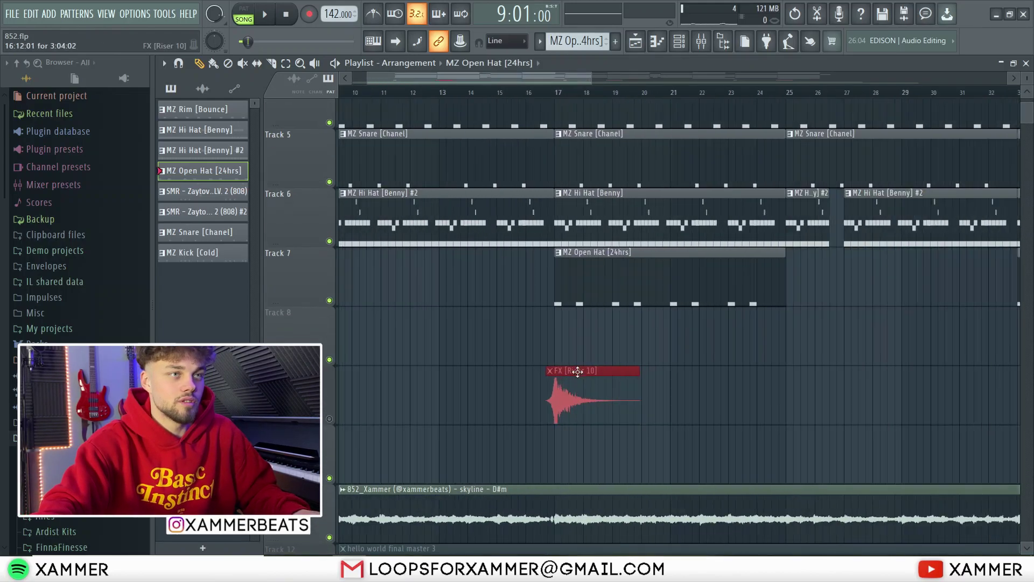
Step: Move the song position to bar 17 and open the MZ Kick [Cold] pattern's notes
{"action": "scroll", "coordinate": [568, 377], "scroll_direction": "down", "scroll_amount": 6}
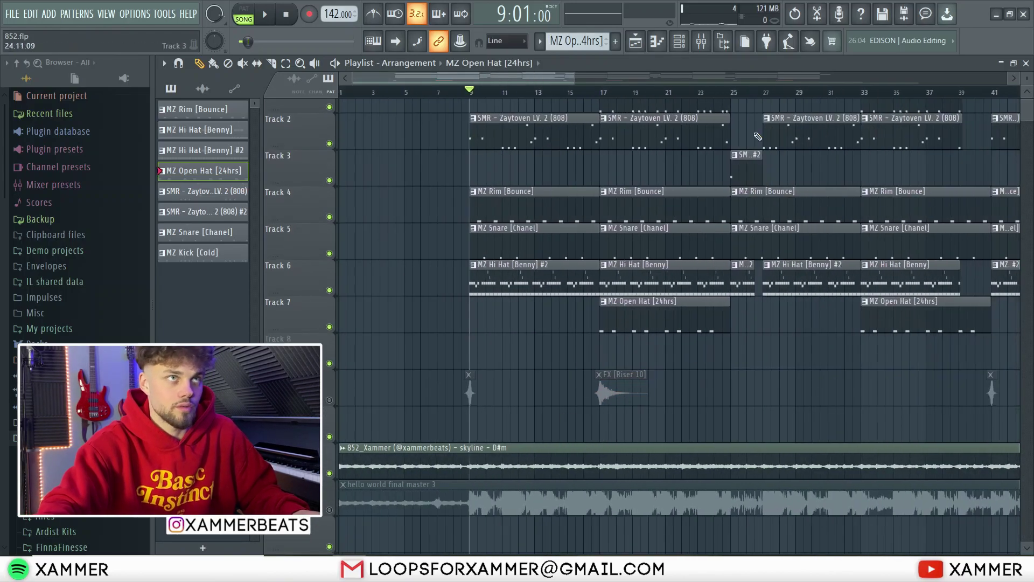
{"action": "scroll", "coordinate": [728, 183], "scroll_direction": "up", "scroll_amount": 4}
{"action": "scroll", "coordinate": [724, 312], "scroll_direction": "down", "scroll_amount": 4}
{"action": "scroll", "coordinate": [770, 317], "scroll_direction": "up", "scroll_amount": 2}
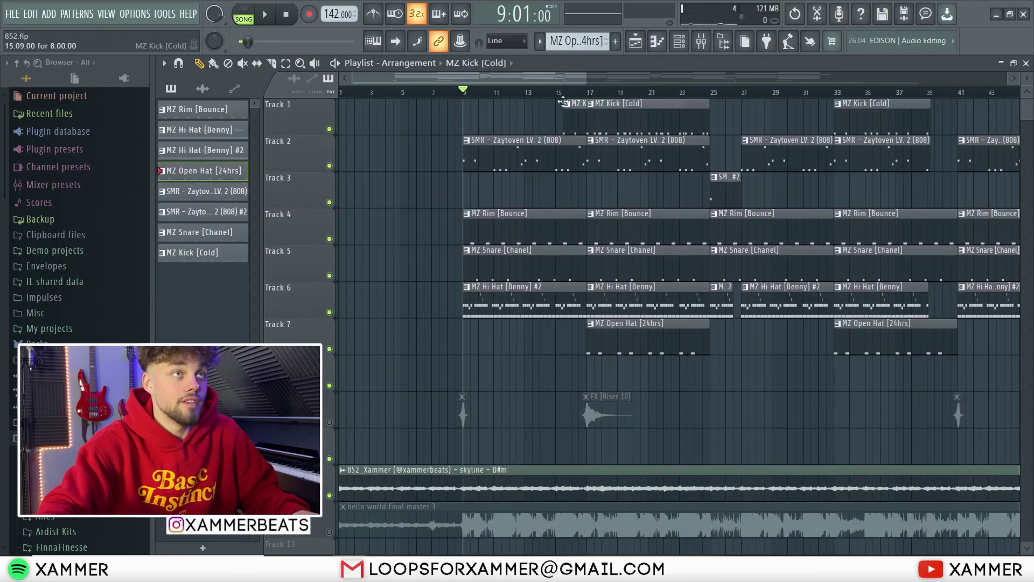
{"action": "left_click", "coordinate": [579, 92]}
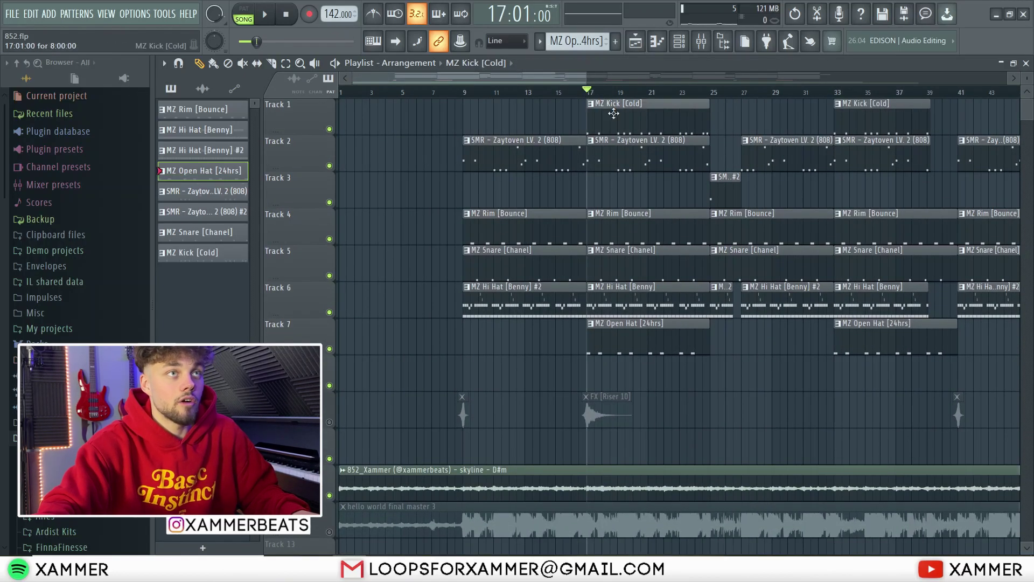
{"action": "double_click", "coordinate": [613, 113]}
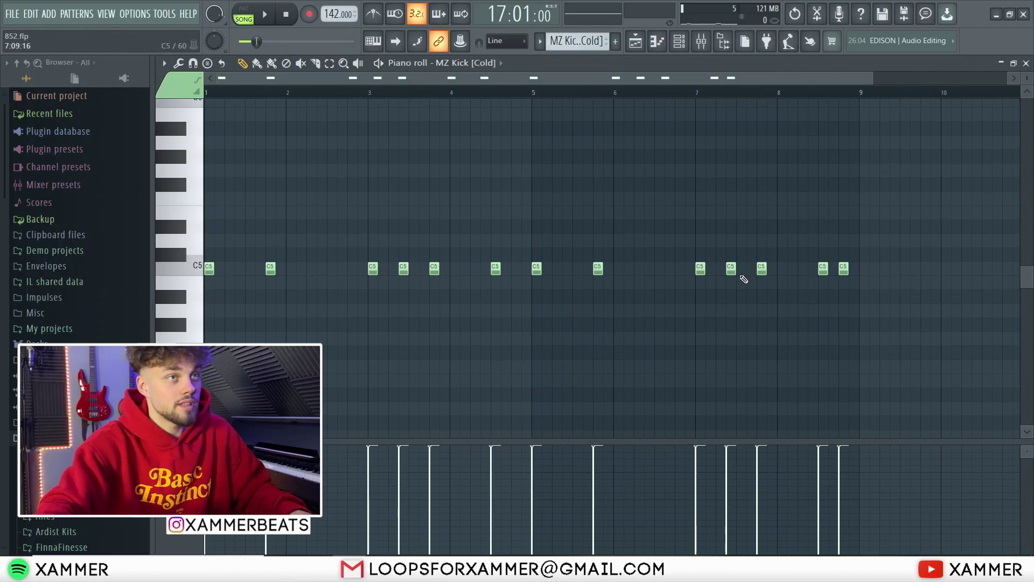
Step: Examine the C5 kick notes across bars 1 to 8 and return to the playlist
{"action": "left_click_drag", "start_coordinate": [901, 311], "coordinate": [178, 335]}
{"action": "scroll", "coordinate": [506, 274], "scroll_direction": "up", "scroll_amount": 5}
{"action": "left_click_drag", "start_coordinate": [489, 296], "coordinate": [520, 265]}
{"action": "scroll", "coordinate": [519, 265], "scroll_direction": "down", "scroll_amount": 6}
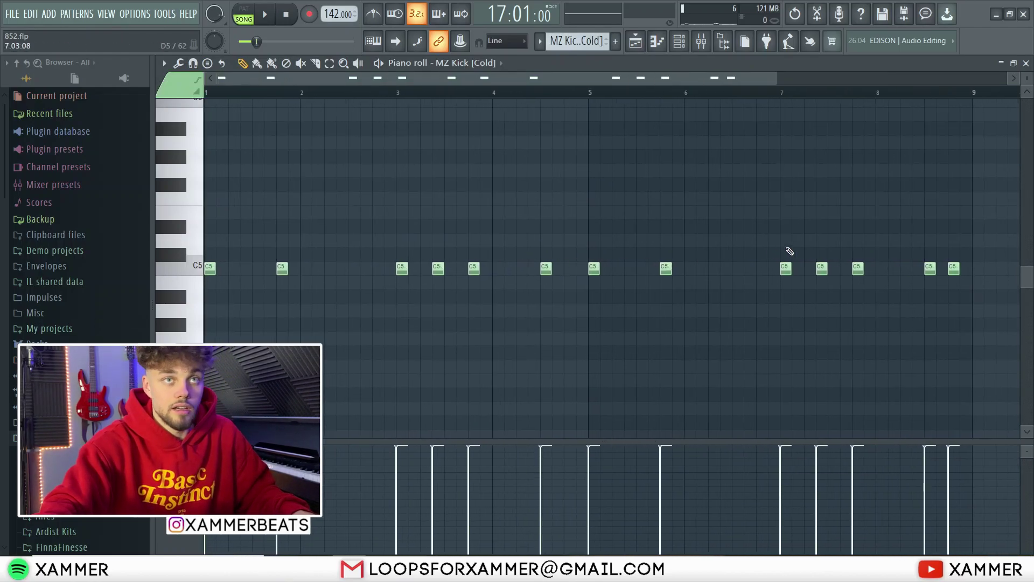
{"action": "left_click_drag", "start_coordinate": [832, 305], "coordinate": [231, 219]}
{"action": "left_click", "coordinate": [636, 41]}
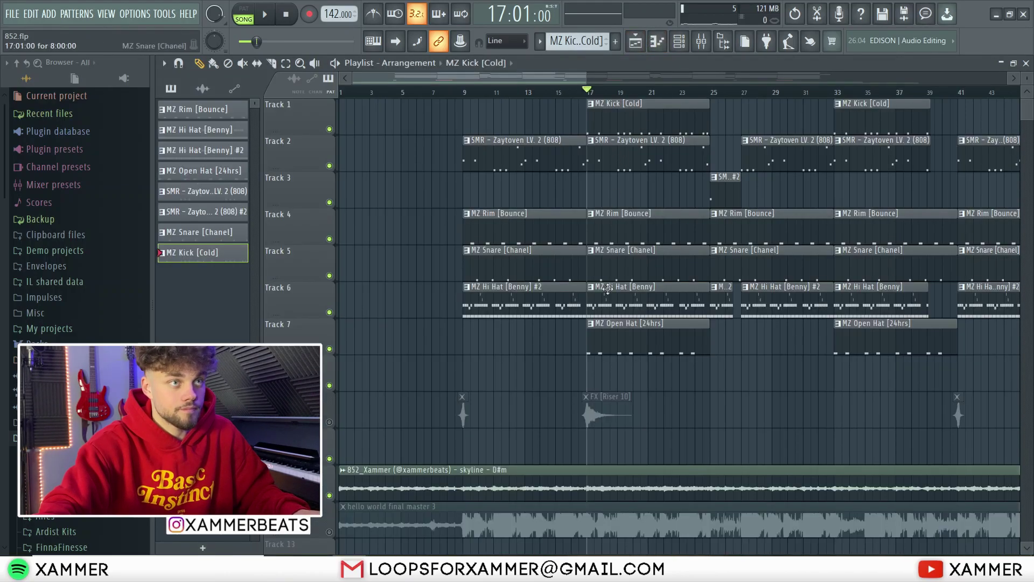
Step: Inspect the MZ Open Hat [24hrs] pattern's notes, return to the playlist, and play the song from bar 17 before stopping playback
{"action": "double_click", "coordinate": [630, 337]}
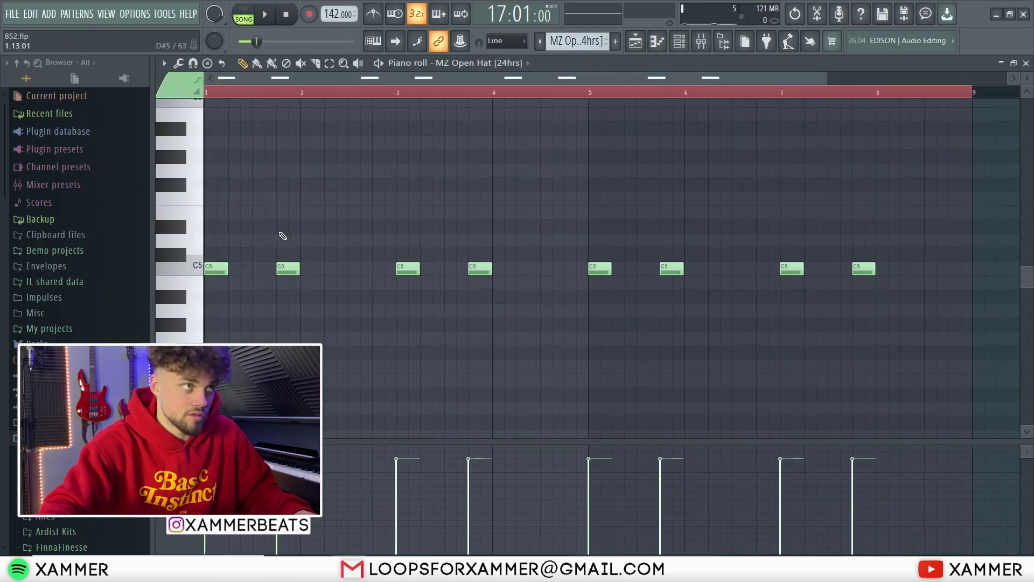
{"action": "left_click", "coordinate": [637, 44]}
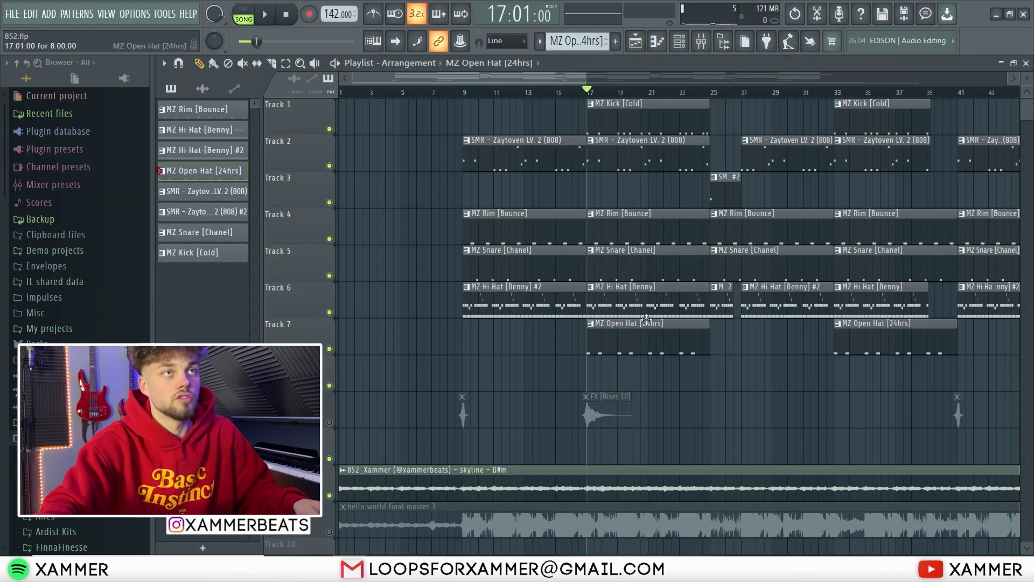
{"action": "key", "text": "space"}
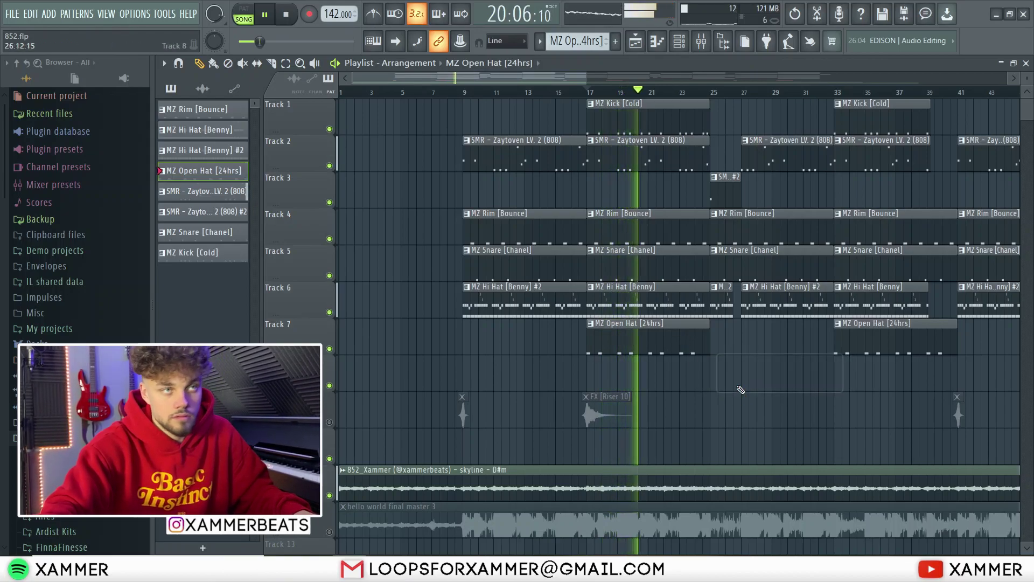
{"action": "key", "text": "space"}
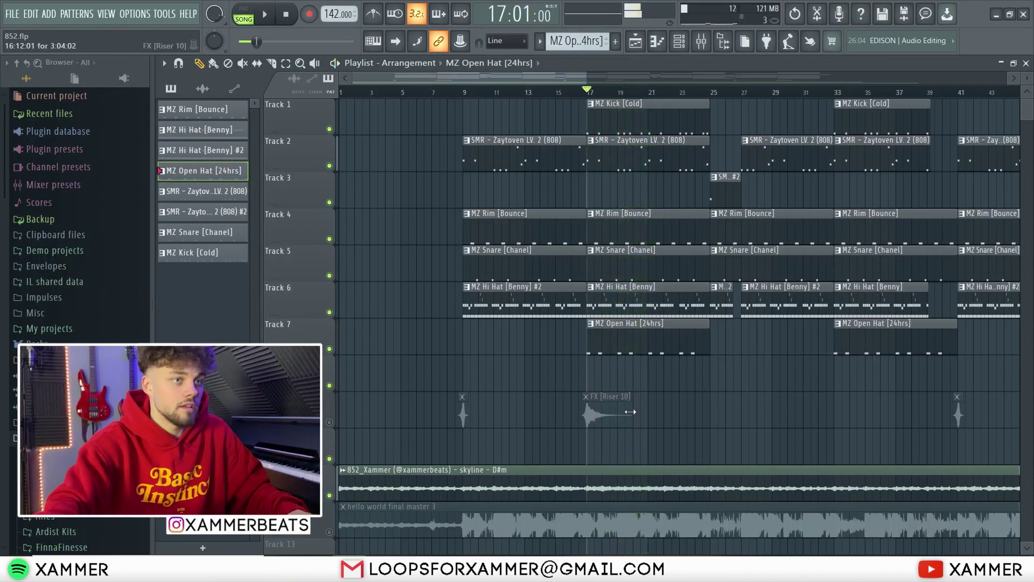
Step: Highlight the skyline melody clip, clear the selection, and move the song position to bar 25
{"action": "left_click_drag", "start_coordinate": [672, 466], "coordinate": [602, 495]}
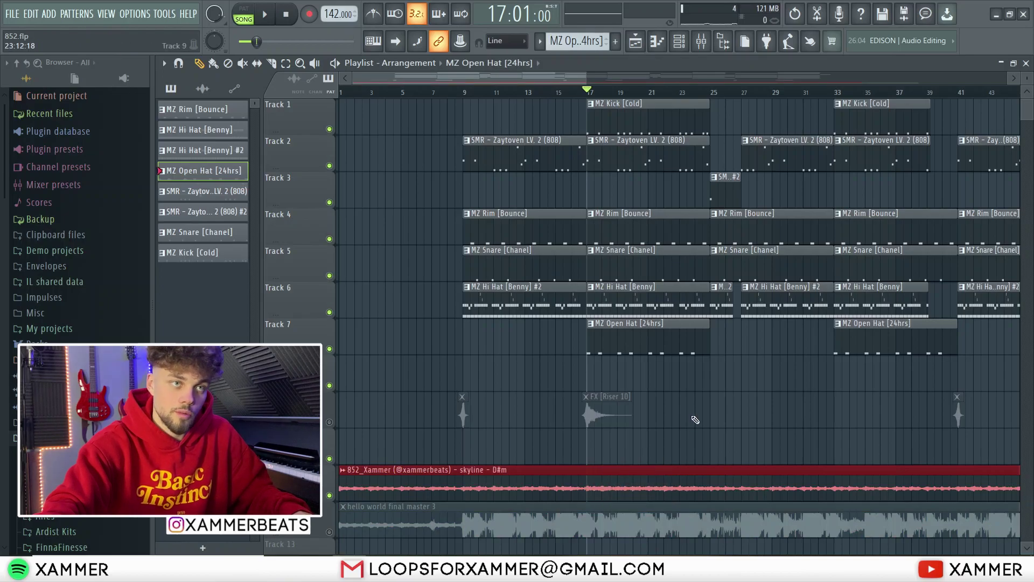
{"action": "left_click", "coordinate": [780, 375]}
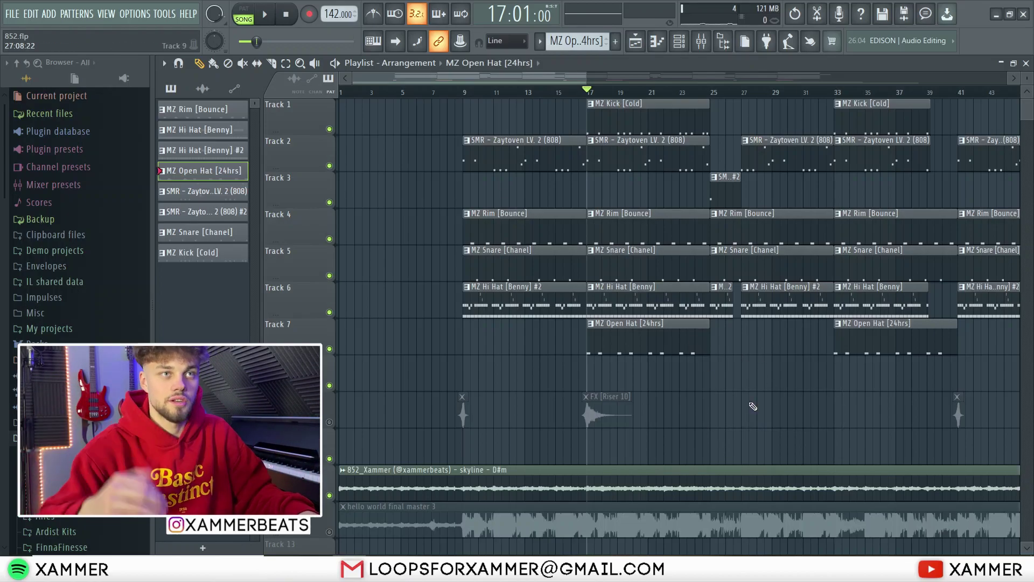
{"action": "scroll", "coordinate": [666, 406], "scroll_direction": "down", "scroll_amount": 2}
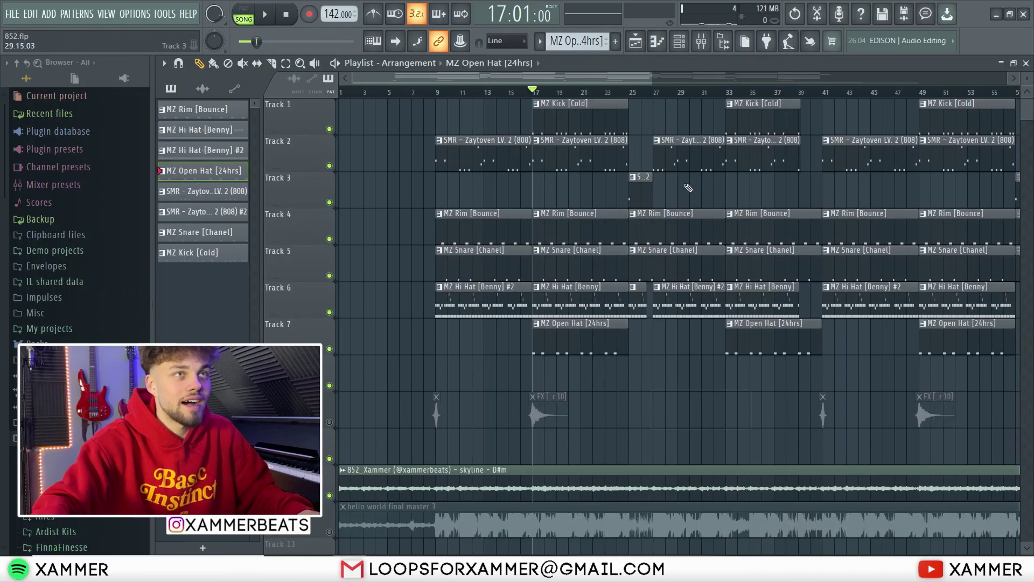
{"action": "left_click", "coordinate": [623, 96]}
{"action": "scroll", "coordinate": [654, 261], "scroll_direction": "up", "scroll_amount": 5}
{"action": "scroll", "coordinate": [654, 302], "scroll_direction": "up", "scroll_amount": 2}
{"action": "scroll", "coordinate": [651, 310], "scroll_direction": "up", "scroll_amount": 1}
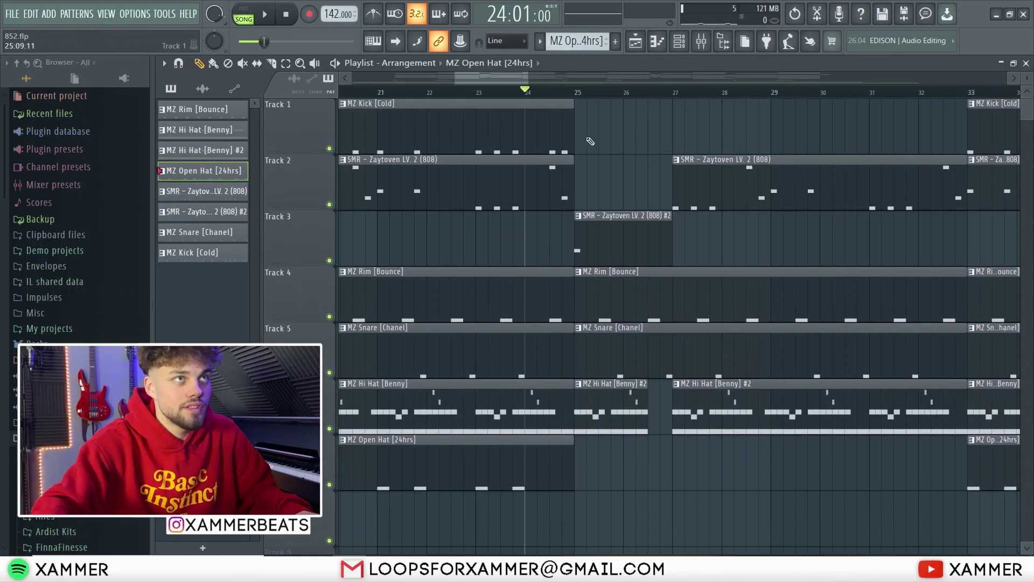
{"action": "left_click", "coordinate": [576, 97]}
Step: Examine the break at bars 25 to 27, including the second 808 pattern and the shortened MZ Hi Hat [Benny] #2 clip
{"action": "scroll", "coordinate": [576, 96], "scroll_direction": "up", "scroll_amount": 3}
{"action": "left_click_drag", "start_coordinate": [721, 194], "coordinate": [561, 189]}
{"action": "scroll", "coordinate": [569, 135], "scroll_direction": "down", "scroll_amount": 3}
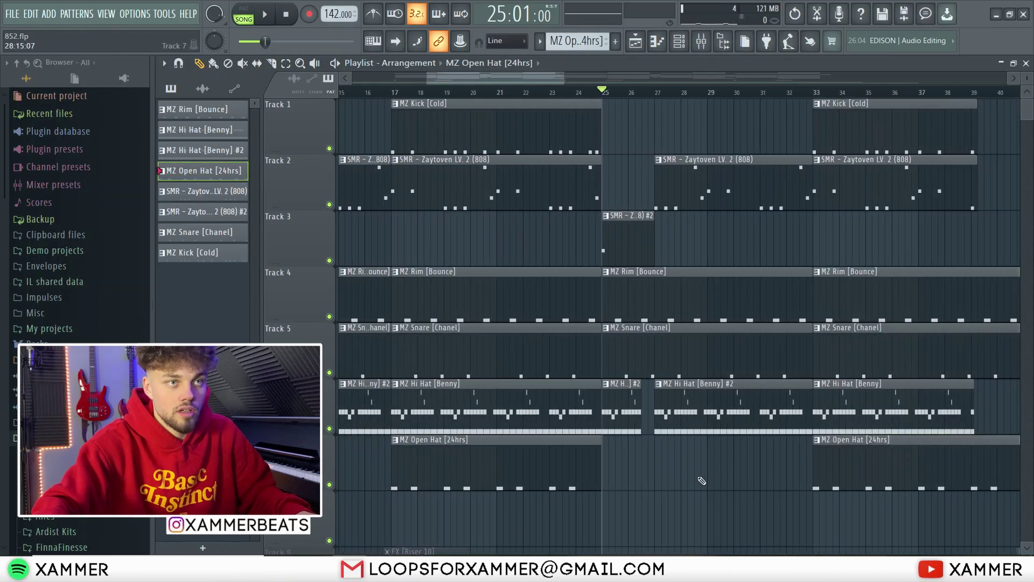
{"action": "scroll", "coordinate": [665, 439], "scroll_direction": "up", "scroll_amount": 3}
{"action": "scroll", "coordinate": [626, 416], "scroll_direction": "up", "scroll_amount": 3}
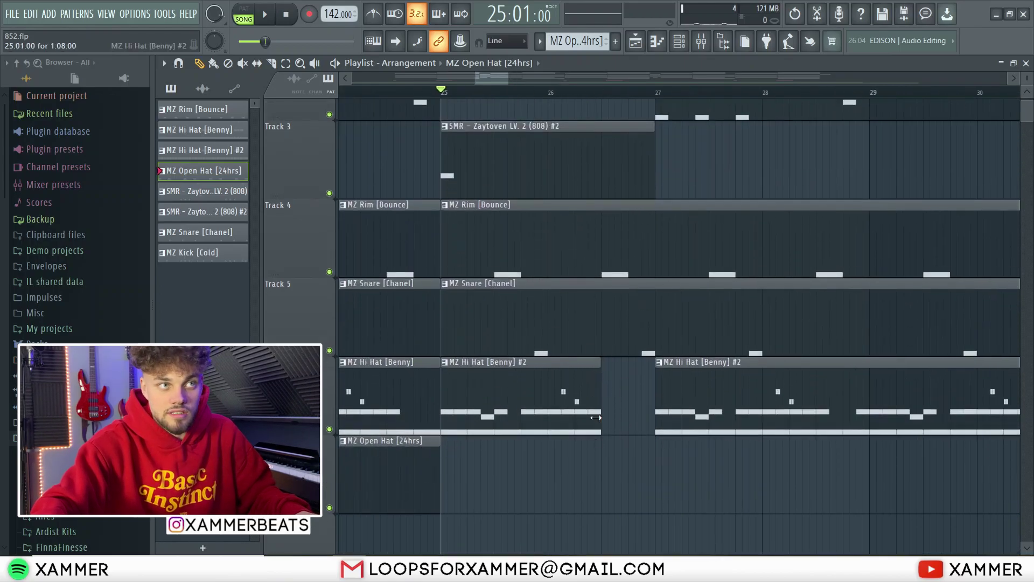
{"action": "scroll", "coordinate": [620, 463], "scroll_direction": "up", "scroll_amount": 3}
{"action": "scroll", "coordinate": [638, 353], "scroll_direction": "down", "scroll_amount": 3}
{"action": "scroll", "coordinate": [673, 248], "scroll_direction": "down", "scroll_amount": 1}
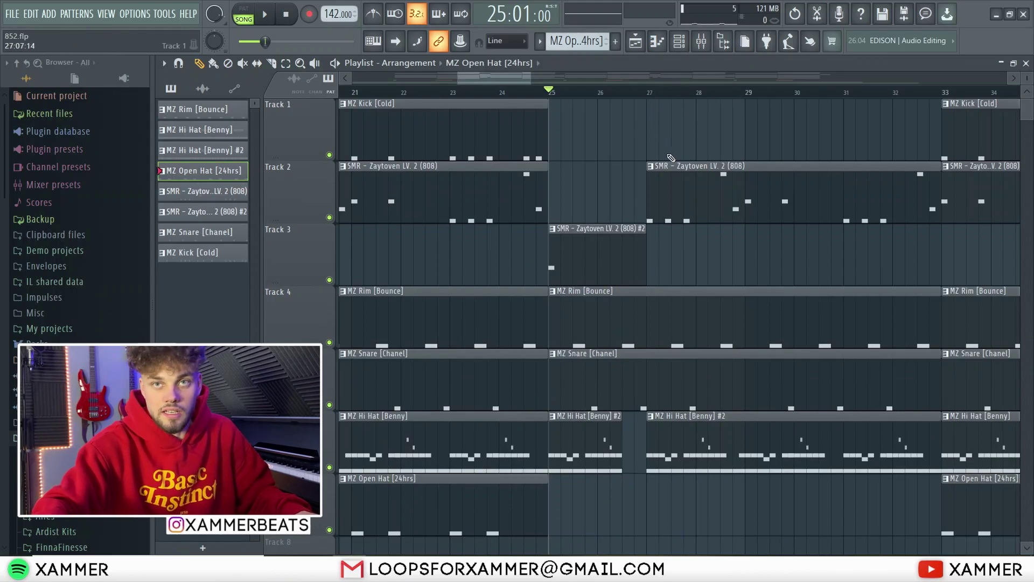
Step: Play the arrangement from bar 25 through the break and into the following section, and stop playback
{"action": "key", "text": "space"}
{"action": "scroll", "coordinate": [680, 370], "scroll_direction": "down", "scroll_amount": 1}
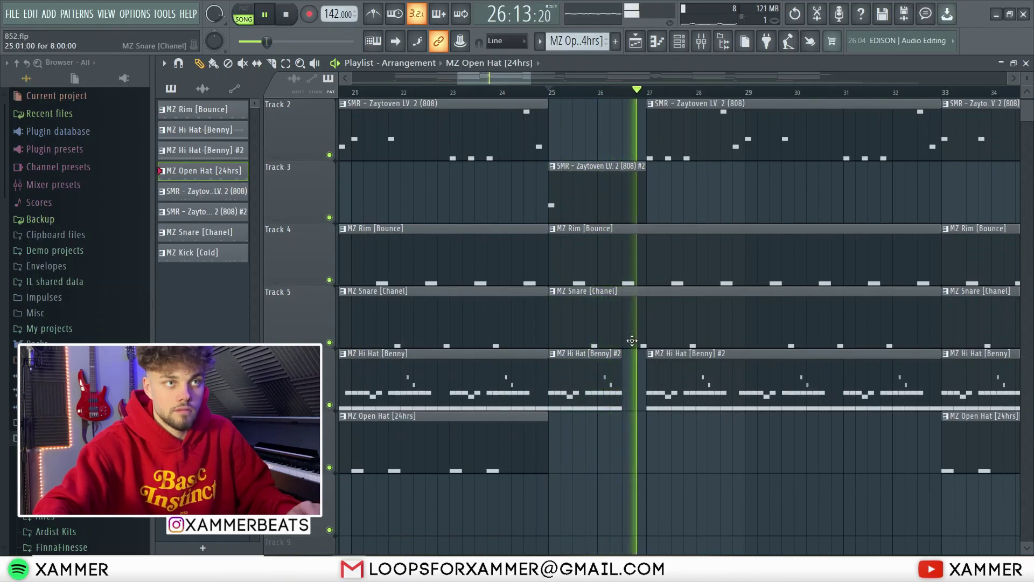
{"action": "scroll", "coordinate": [711, 269], "scroll_direction": "down", "scroll_amount": 3}
{"action": "scroll", "coordinate": [729, 235], "scroll_direction": "up", "scroll_amount": 1}
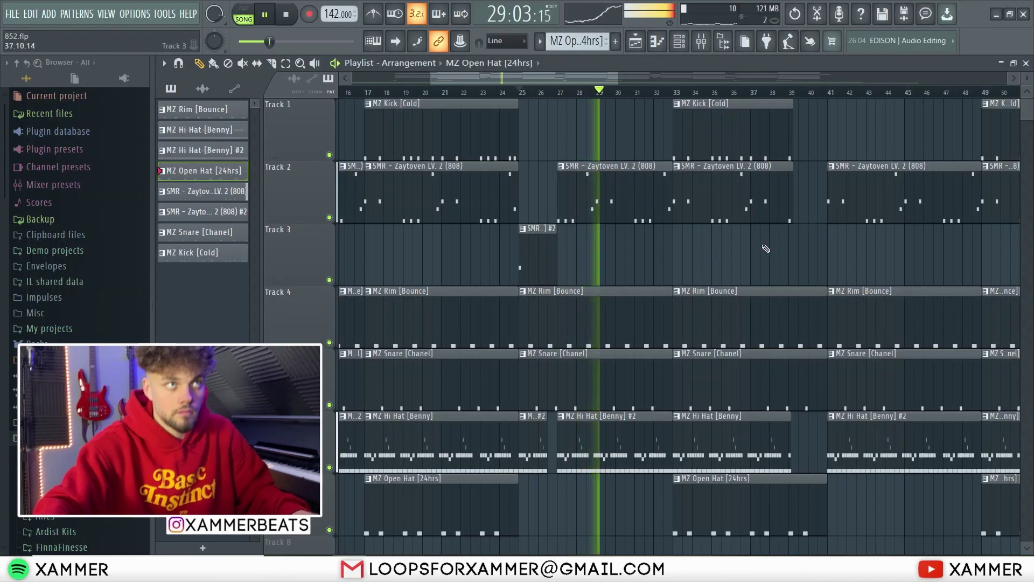
{"action": "key", "text": "space"}
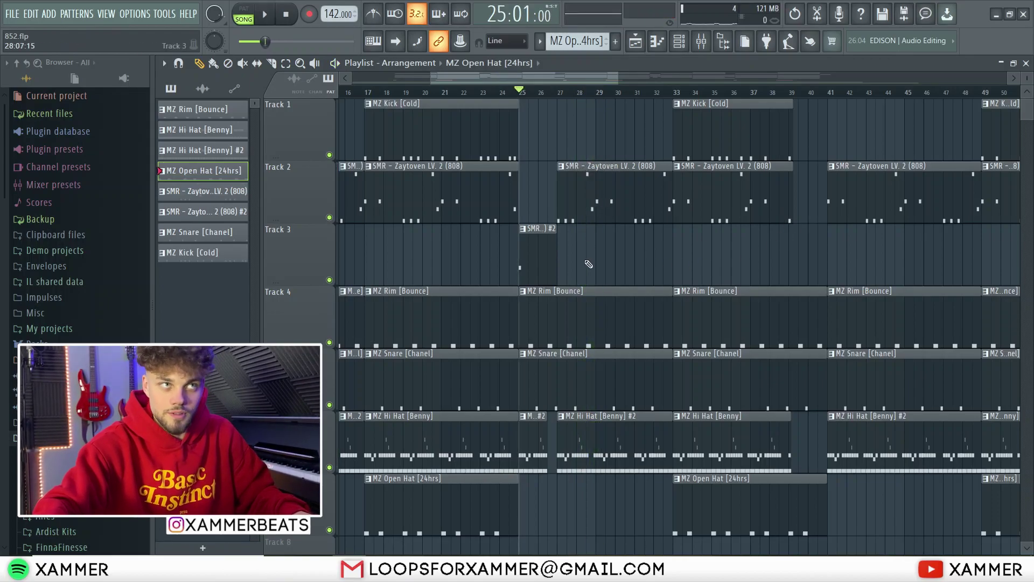
{"action": "left_click", "coordinate": [673, 190]}
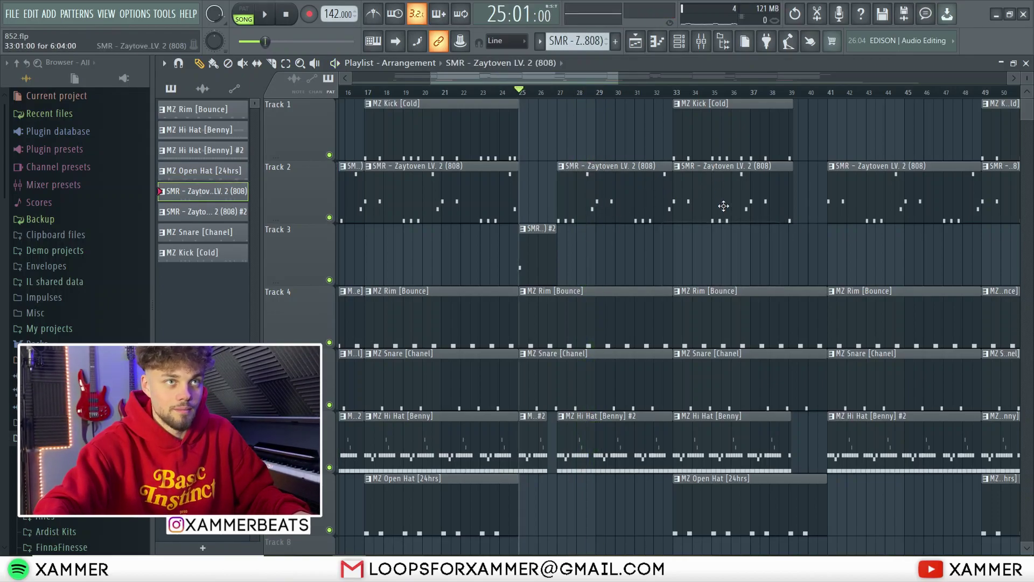
{"action": "left_click", "coordinate": [684, 259]}
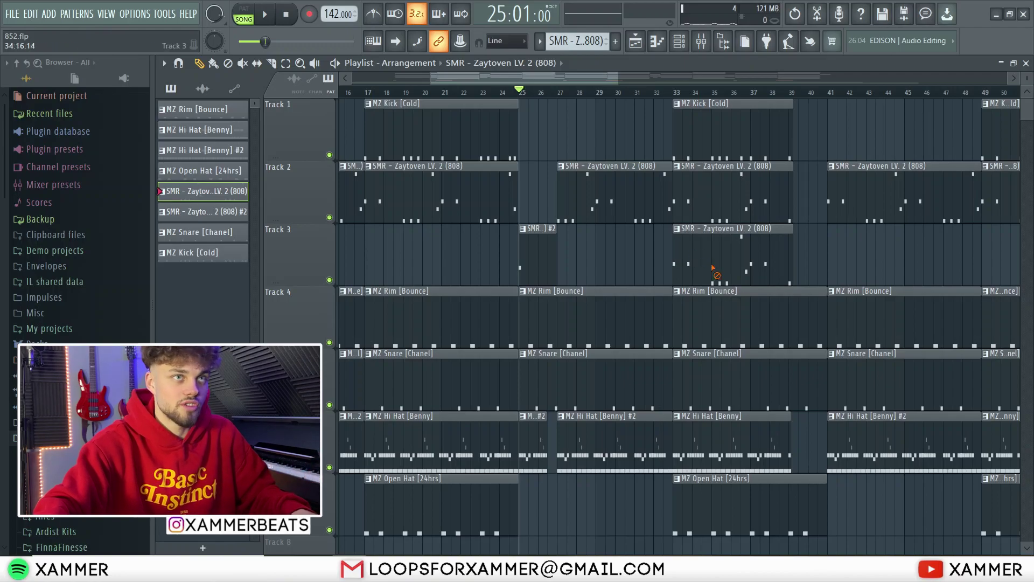
{"action": "right_click", "coordinate": [713, 267]}
Step: Highlight the pattern clips from bar 49 to 57, clear the selection, and examine the break clips at bars 57 to 59
{"action": "scroll", "coordinate": [607, 233], "scroll_direction": "down", "scroll_amount": 4}
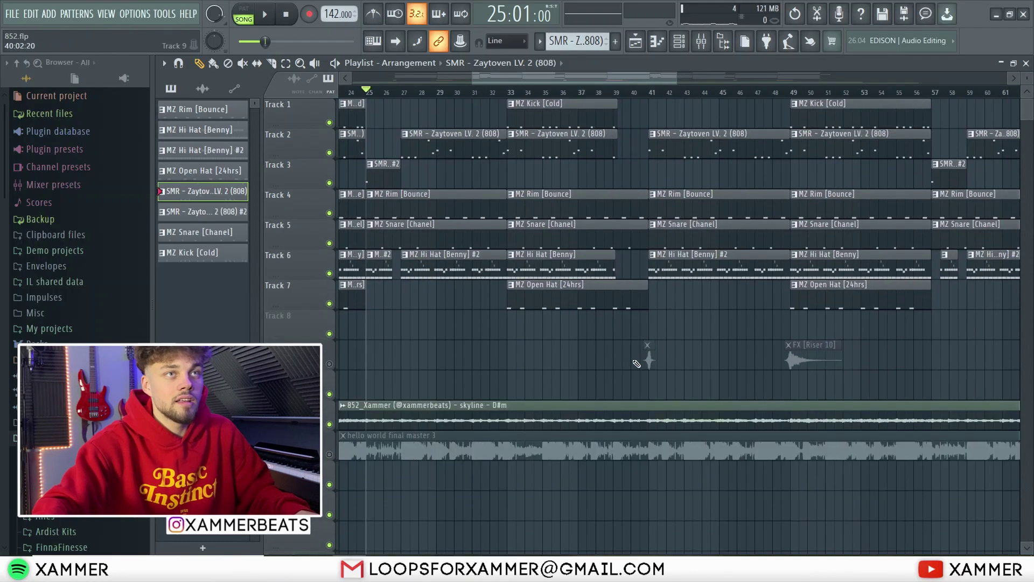
{"action": "scroll", "coordinate": [637, 364], "scroll_direction": "down", "scroll_amount": 4}
{"action": "left_click_drag", "start_coordinate": [709, 385], "coordinate": [710, 97]}
{"action": "scroll", "coordinate": [812, 328], "scroll_direction": "up", "scroll_amount": 5}
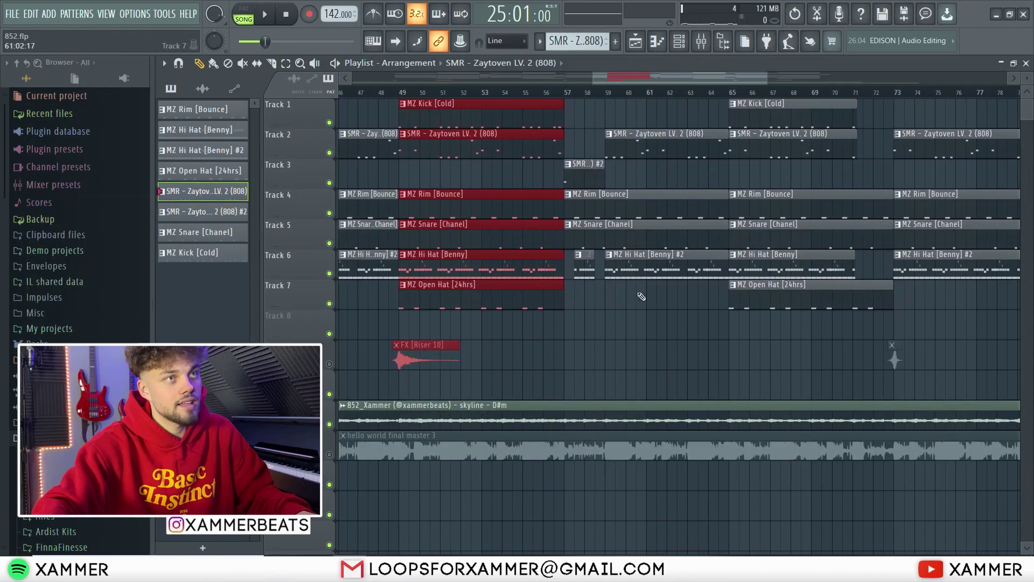
{"action": "scroll", "coordinate": [648, 294], "scroll_direction": "up", "scroll_amount": 8}
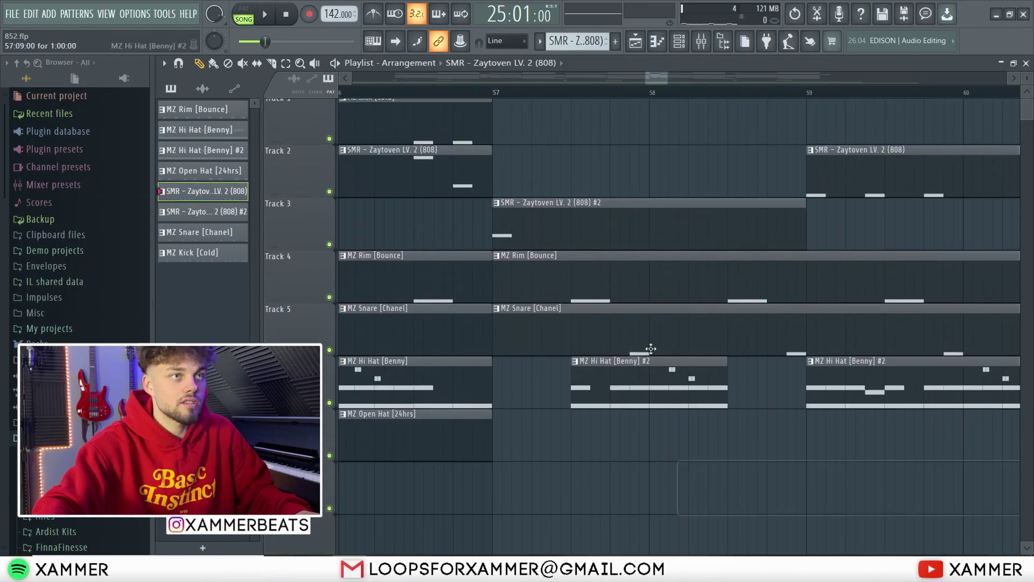
Step: Try to adjust the start of the short MZ Hi Hat [Benny] #2 clip after bar 57, and undo the change
{"action": "left_click", "coordinate": [619, 348]}
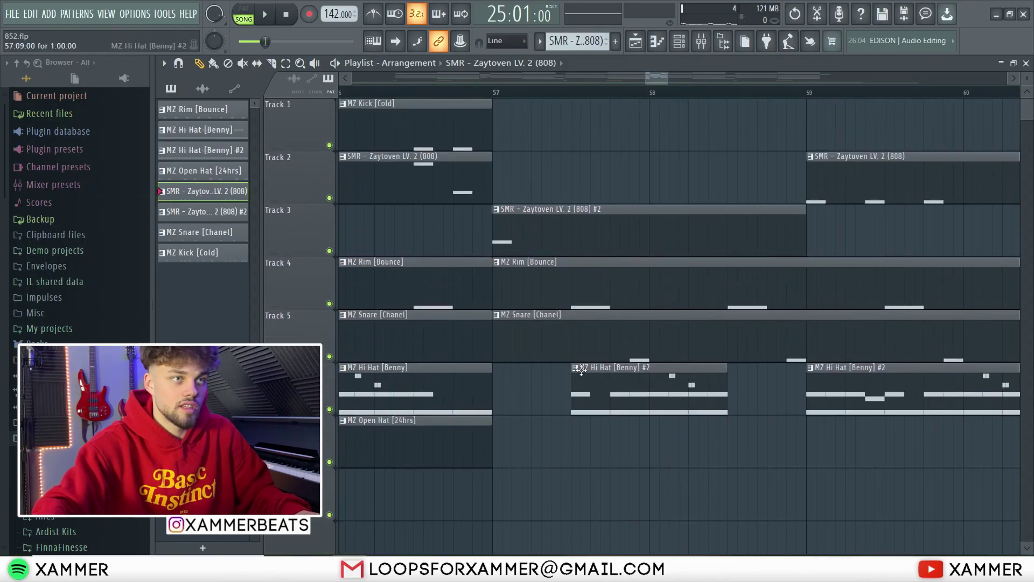
{"action": "left_click", "coordinate": [570, 382]}
{"action": "key", "text": "ctrl+z"}
{"action": "left_click_drag", "start_coordinate": [573, 394], "coordinate": [594, 373]}
Step: Highlight the clips of the last section leading up to bar 89 across the pattern tracks, and clear the selection
{"action": "scroll", "coordinate": [652, 377], "scroll_direction": "down", "scroll_amount": 5}
{"action": "scroll", "coordinate": [646, 345], "scroll_direction": "down", "scroll_amount": 4}
{"action": "scroll", "coordinate": [641, 274], "scroll_direction": "down", "scroll_amount": 3}
{"action": "scroll", "coordinate": [640, 274], "scroll_direction": "up", "scroll_amount": 4}
{"action": "left_click_drag", "start_coordinate": [921, 369], "coordinate": [811, 103]}
{"action": "scroll", "coordinate": [883, 271], "scroll_direction": "down", "scroll_amount": 3}
{"action": "left_click", "coordinate": [882, 318]}
{"action": "left_click_drag", "start_coordinate": [918, 332], "coordinate": [964, 367]}
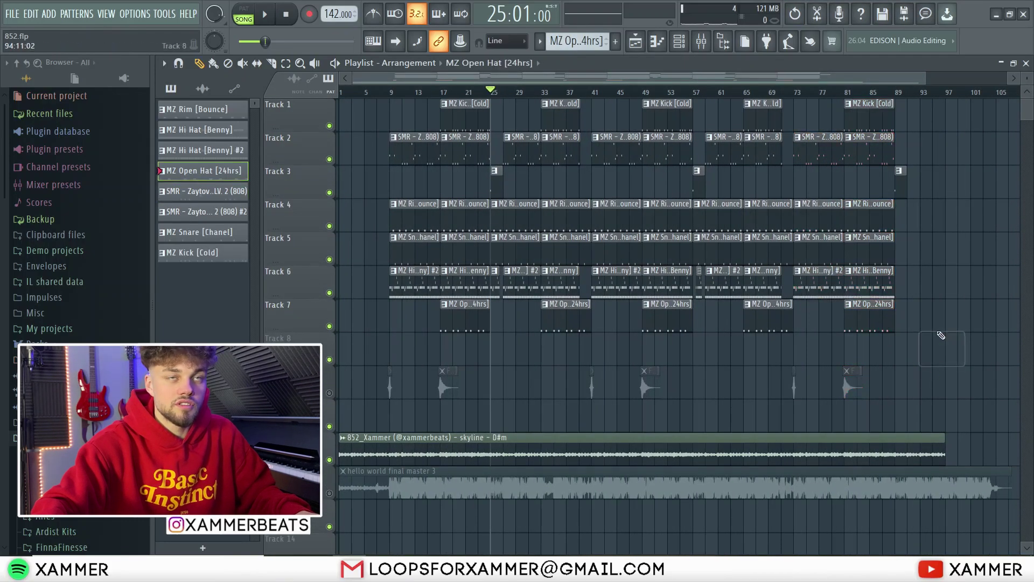
{"action": "mouse_move", "coordinate": [894, 364]}
{"action": "left_mouse_down"}
{"action": "mouse_move", "coordinate": [864, 99]}
{"action": "mouse_move", "coordinate": [808, 100]}
{"action": "left_mouse_up"}
{"action": "scroll", "coordinate": [862, 161], "scroll_direction": "down", "scroll_amount": 2}
Step: Mark out the ending after bar 89 and the clips from bar 57 to 73, clearing each selection
{"action": "mouse_move", "coordinate": [891, 397]}
{"action": "left_mouse_down"}
{"action": "mouse_move", "coordinate": [883, 100]}
{"action": "mouse_move", "coordinate": [835, 100]}
{"action": "left_mouse_up"}
{"action": "left_click_drag", "start_coordinate": [873, 366], "coordinate": [910, 380]}
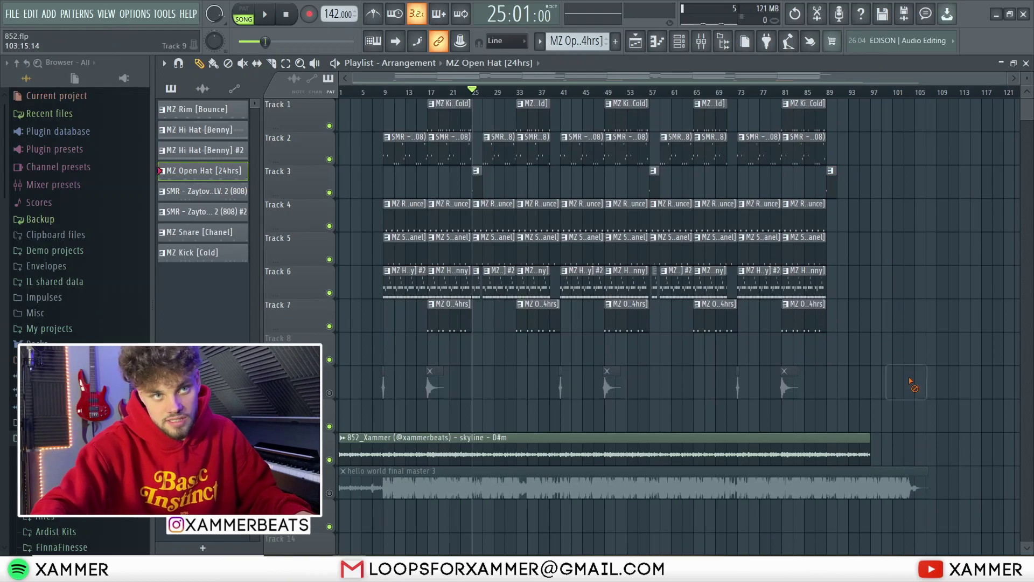
{"action": "left_click_drag", "start_coordinate": [736, 364], "coordinate": [651, 95]}
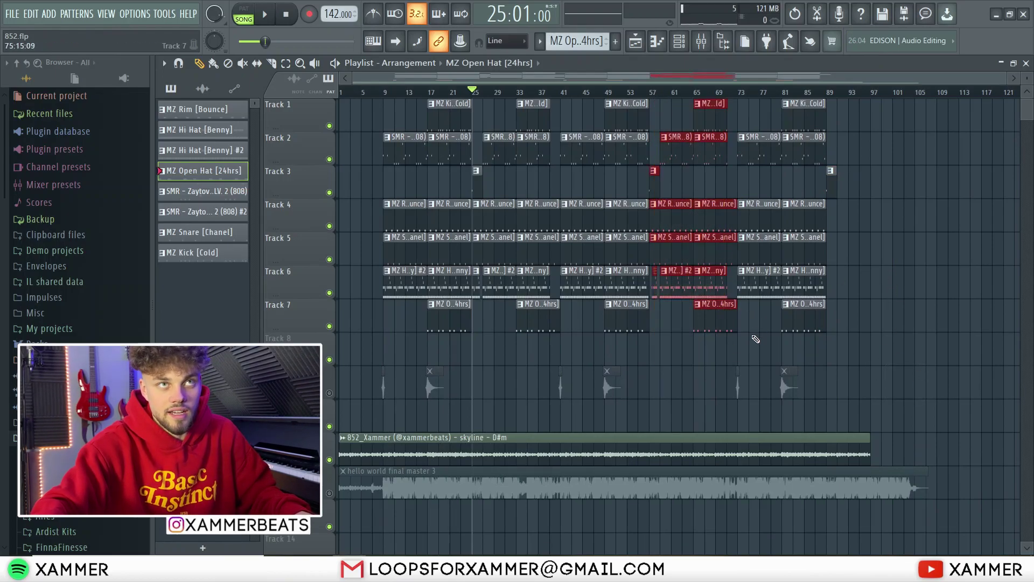
{"action": "left_click", "coordinate": [844, 367]}
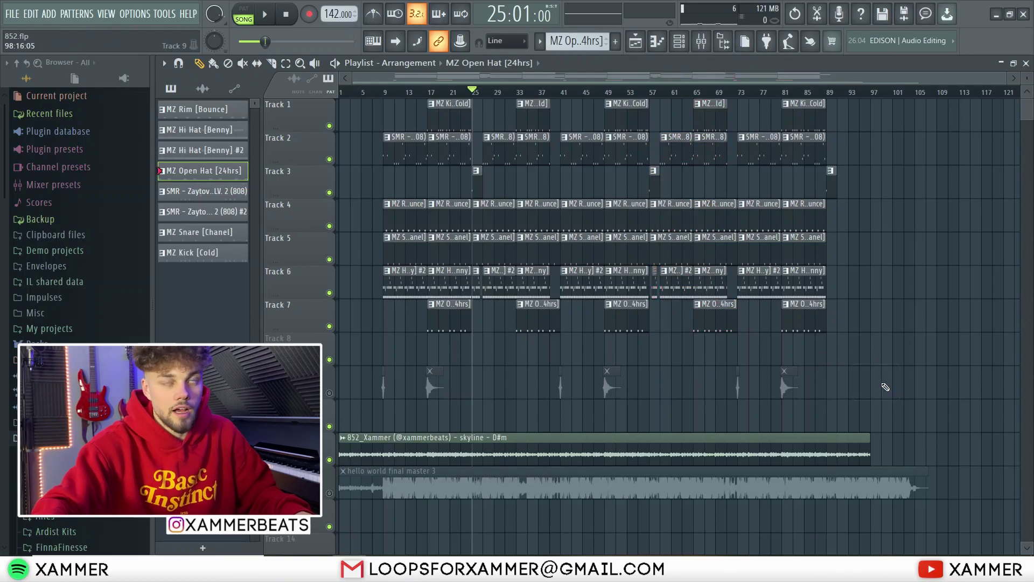